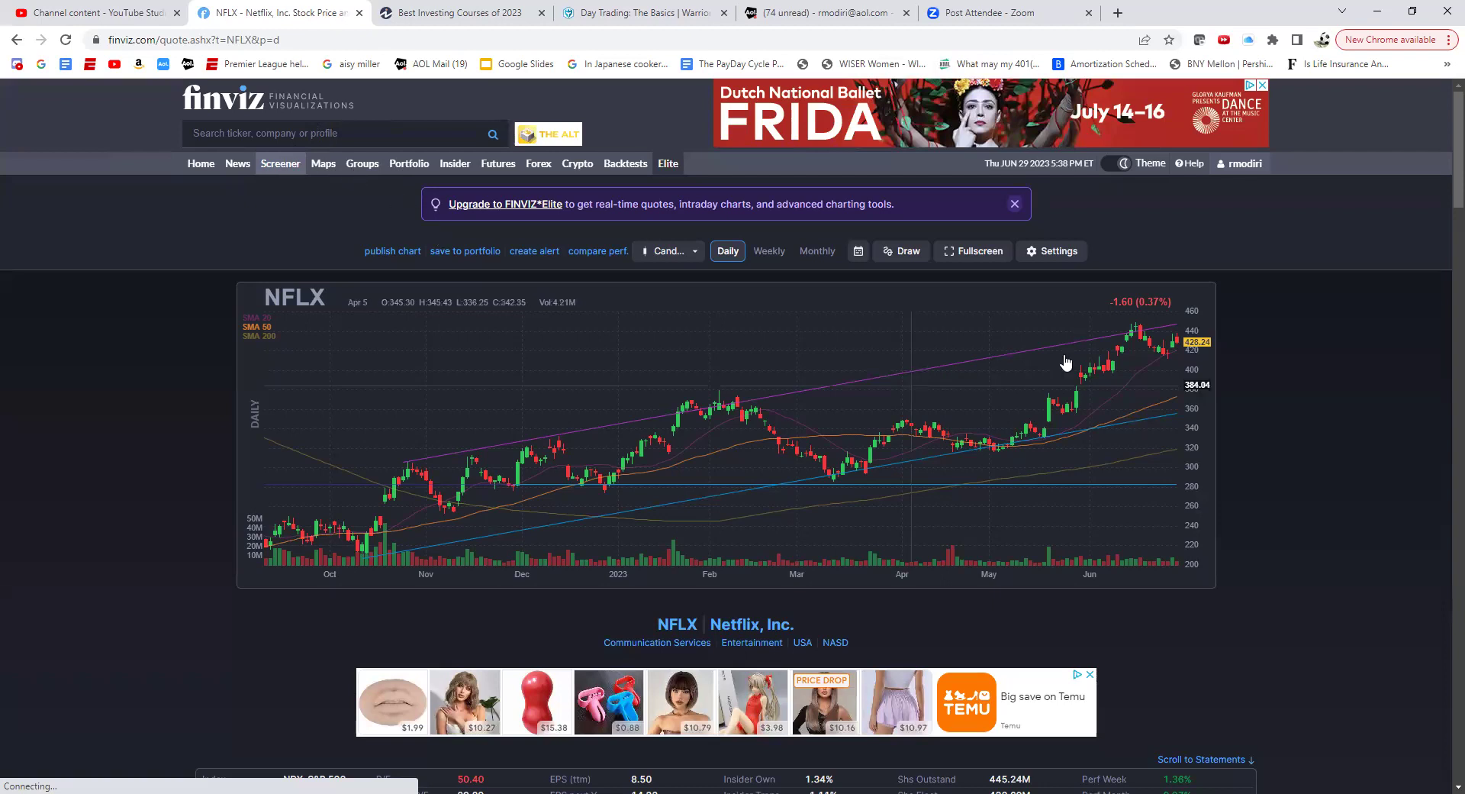
# Open the stock screener and show the complete set of filters, dismissing the ads that get in the way
pyautogui.click(1090, 674)
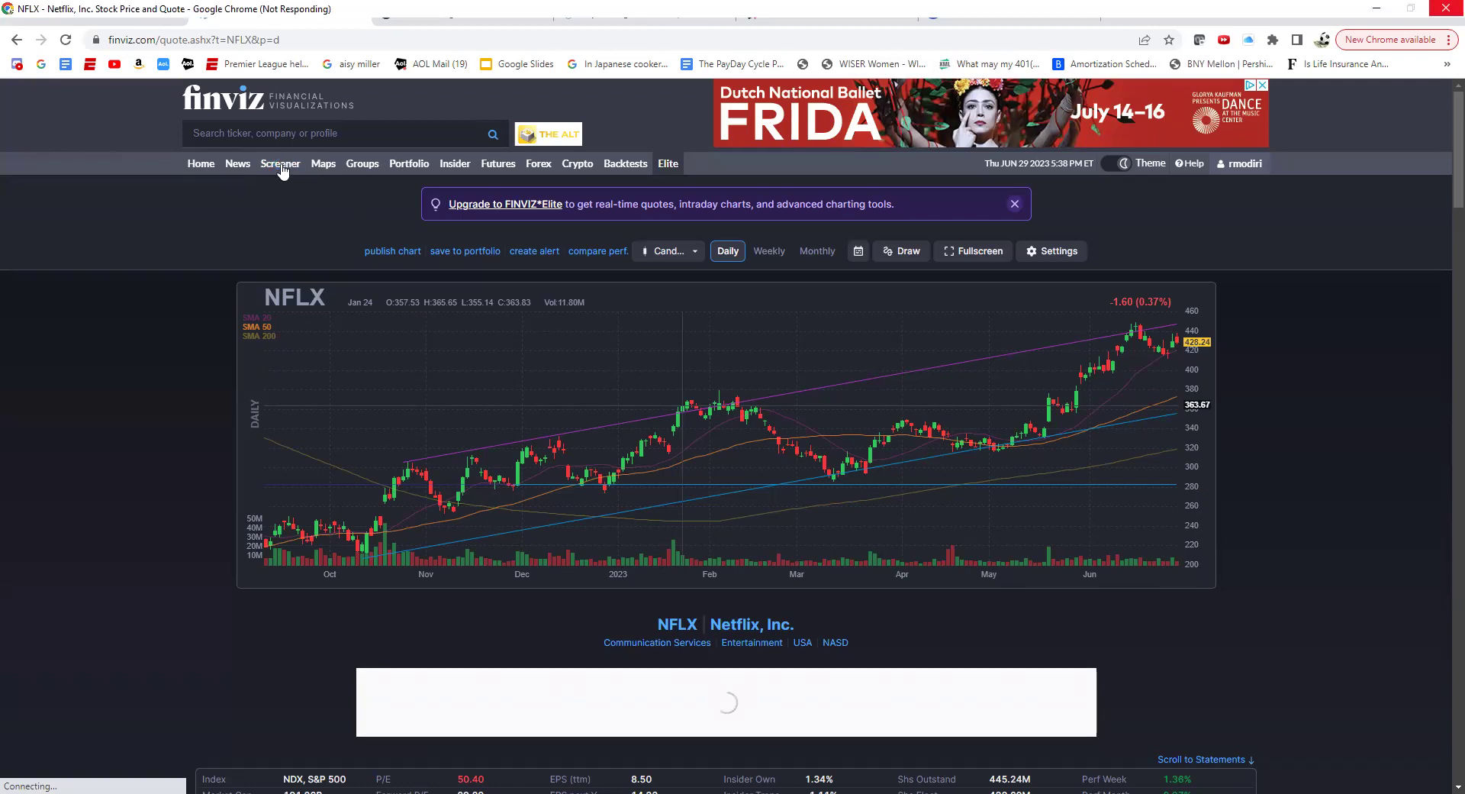
pyautogui.click(281, 163)
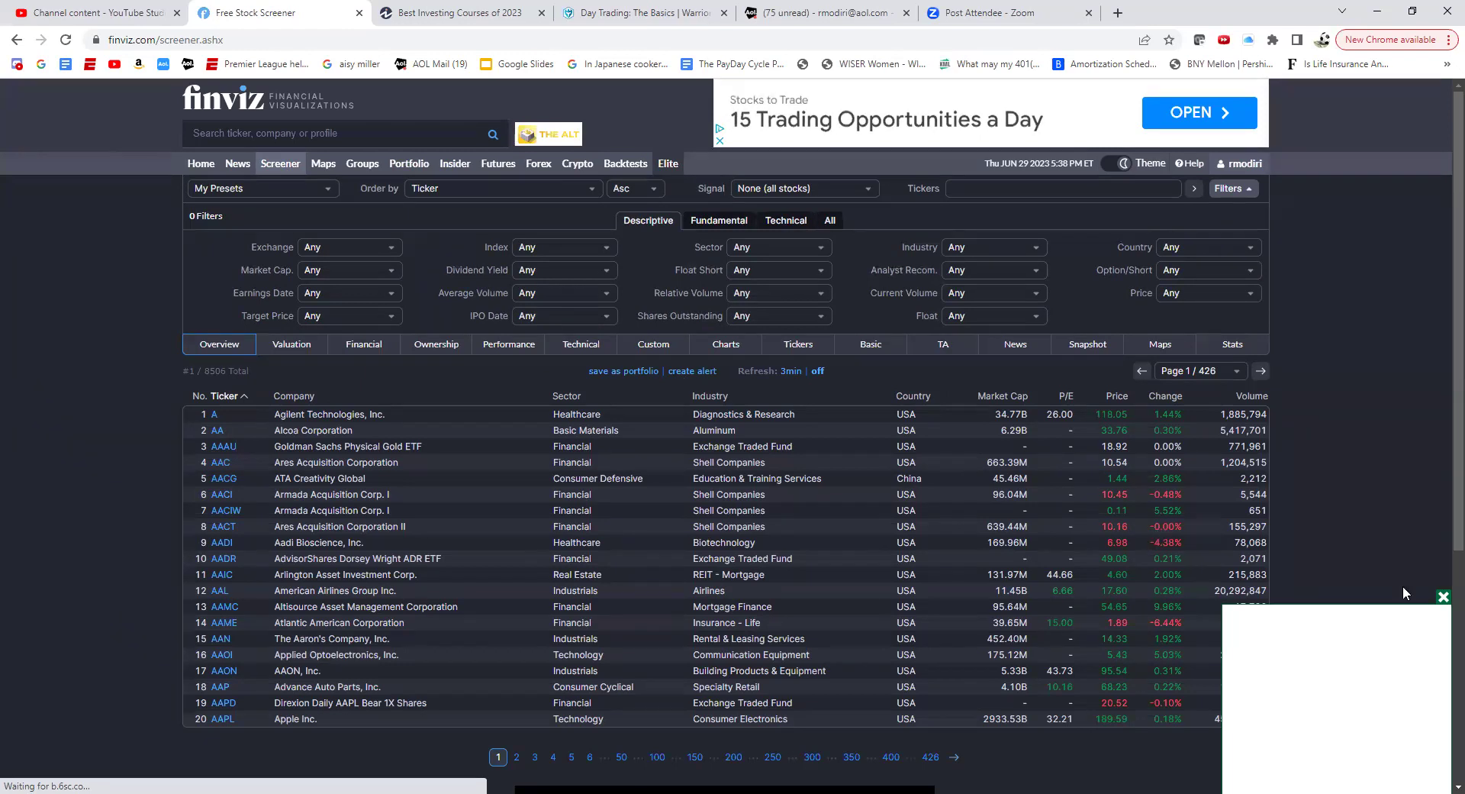
pyautogui.click(1442, 599)
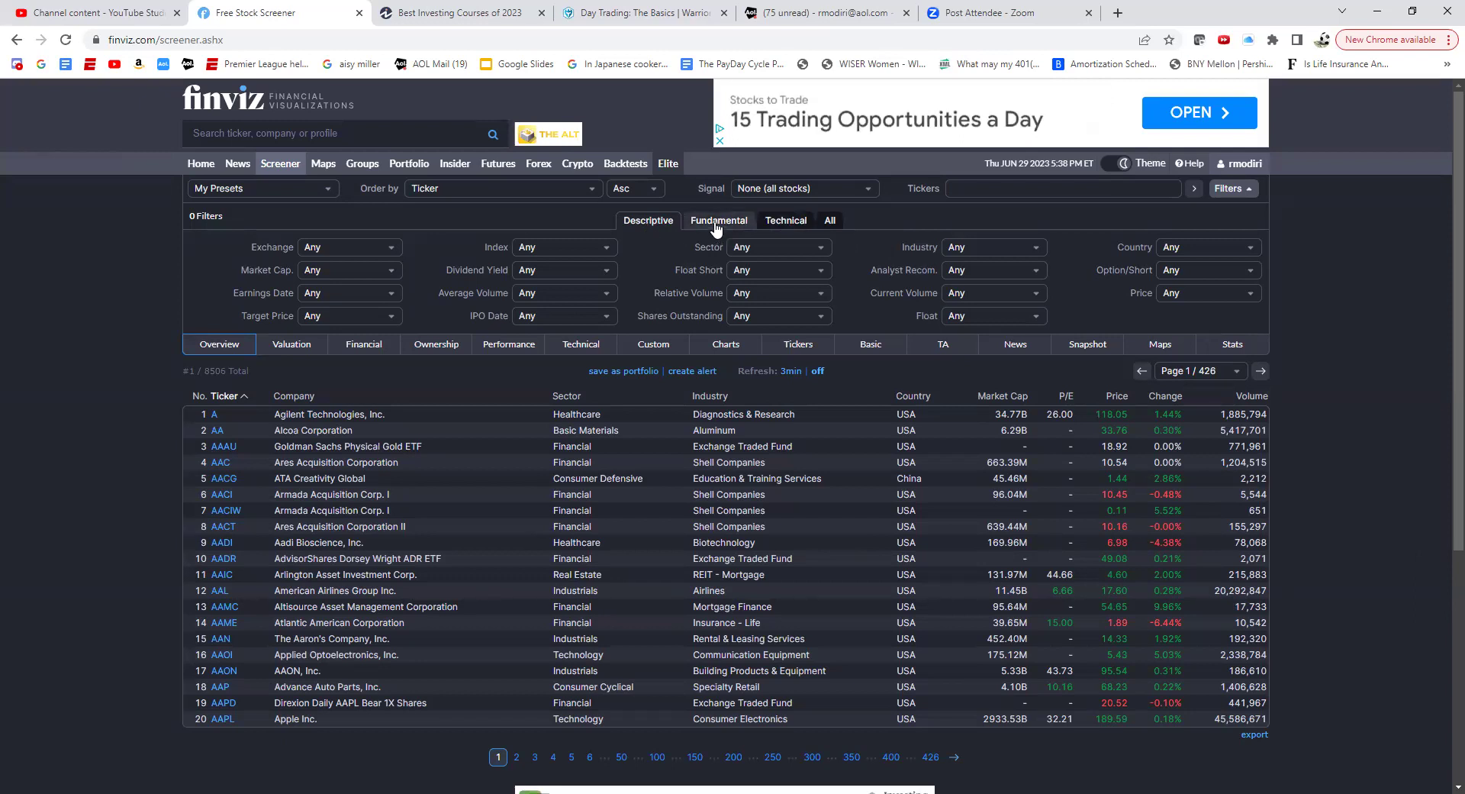
pyautogui.click(831, 228)
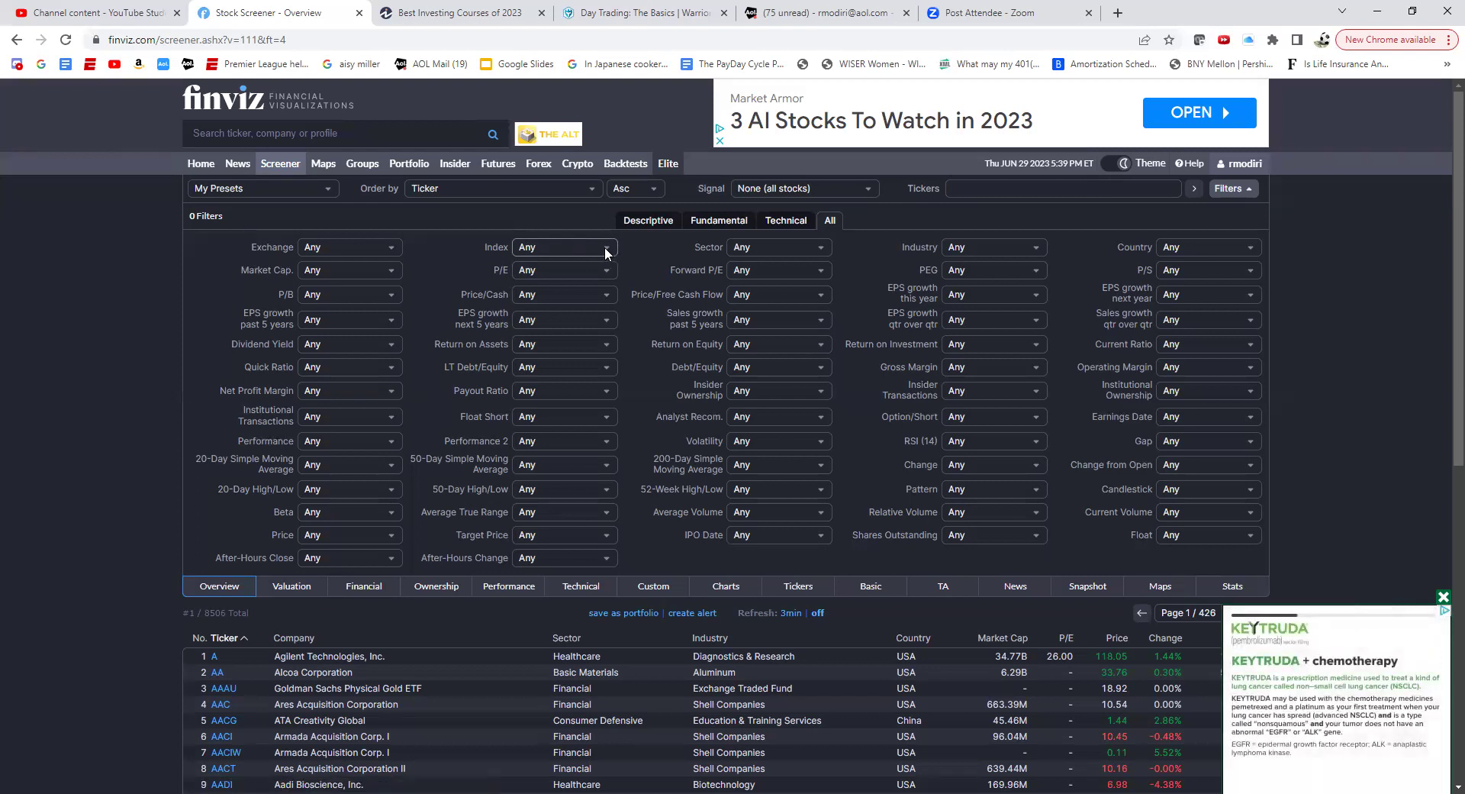
pyautogui.click(1443, 598)
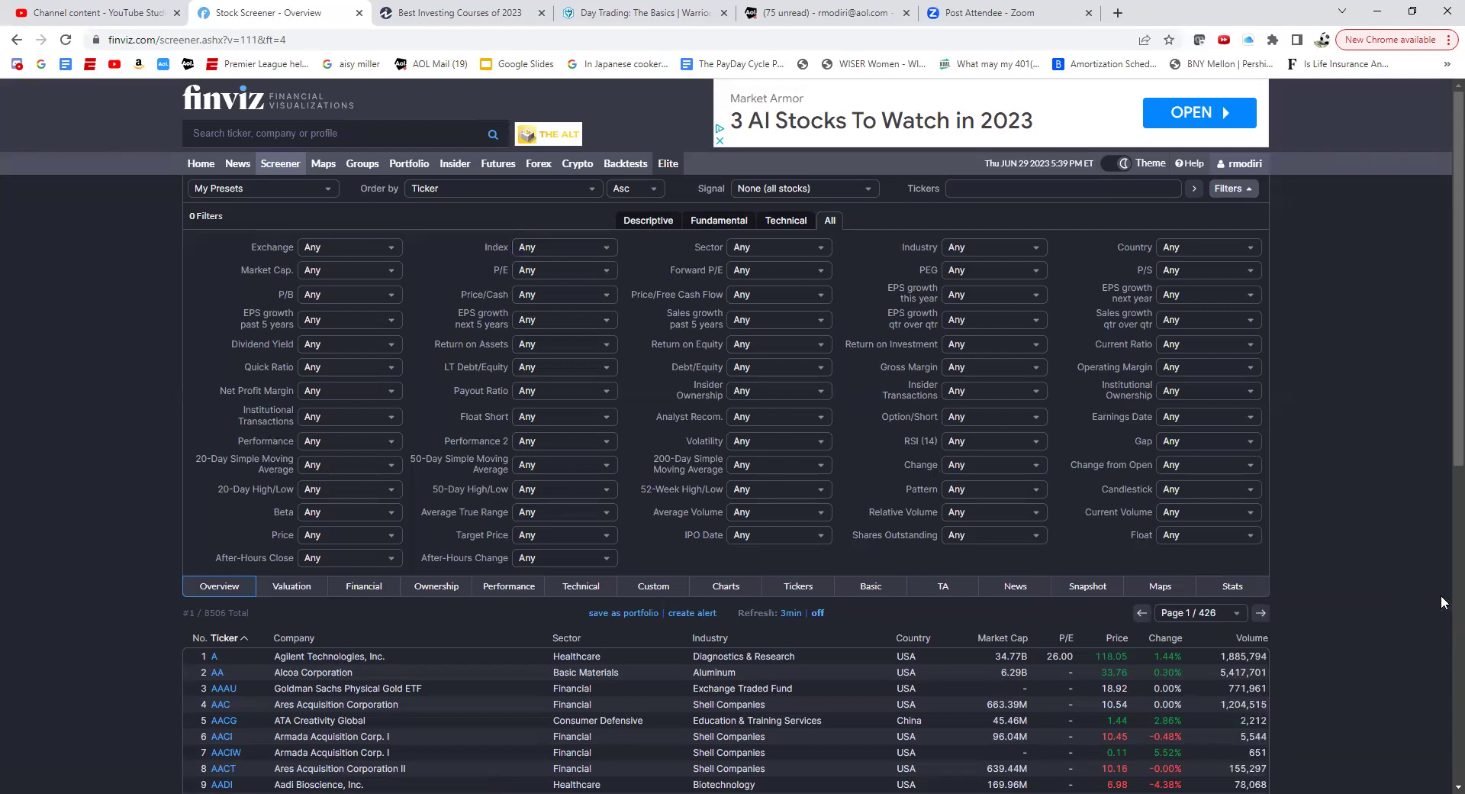
# Examine the options of the Index, Exchange and Sector filters and the description of LT Debt/Equity
pyautogui.click(607, 253)
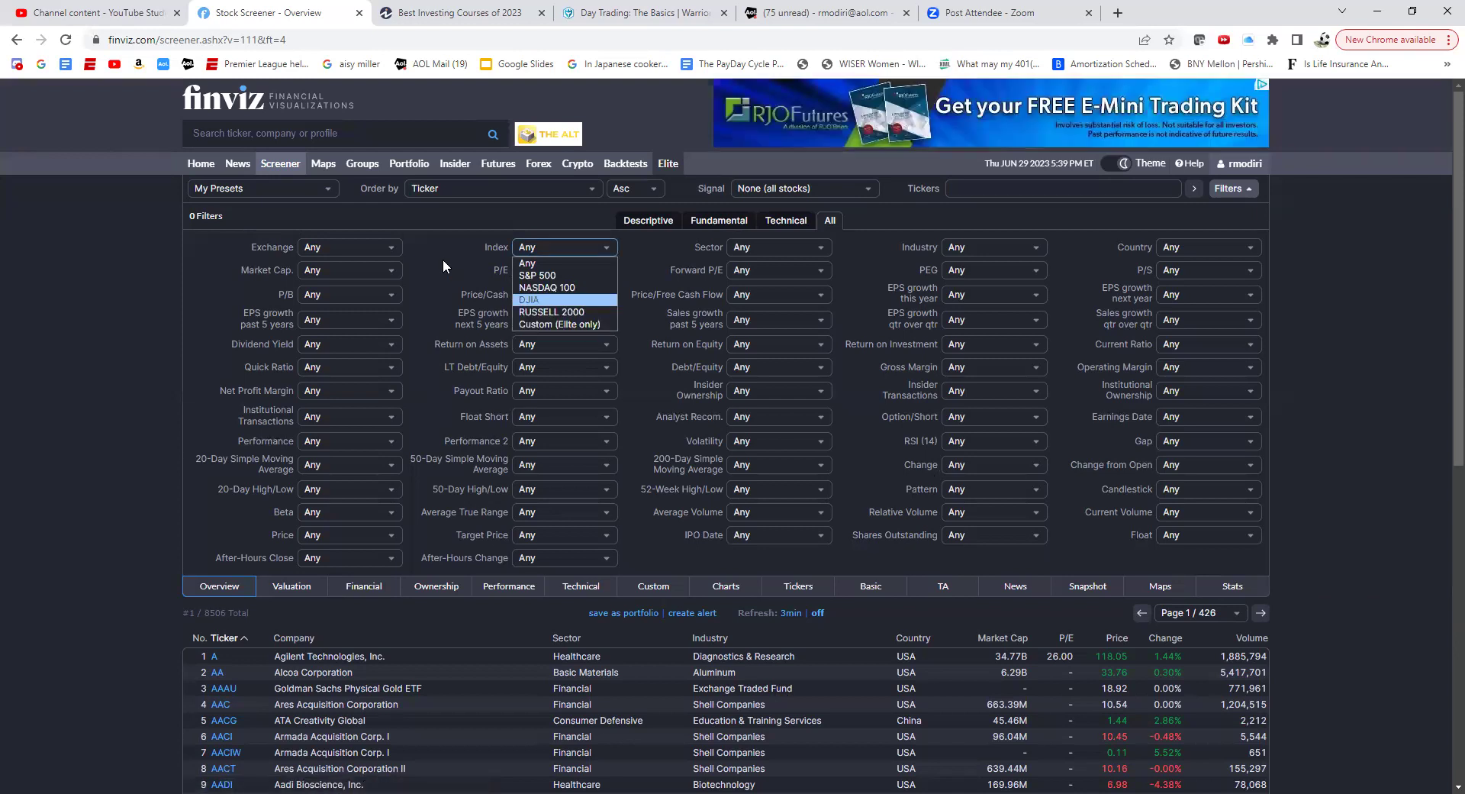
pyautogui.click(374, 247)
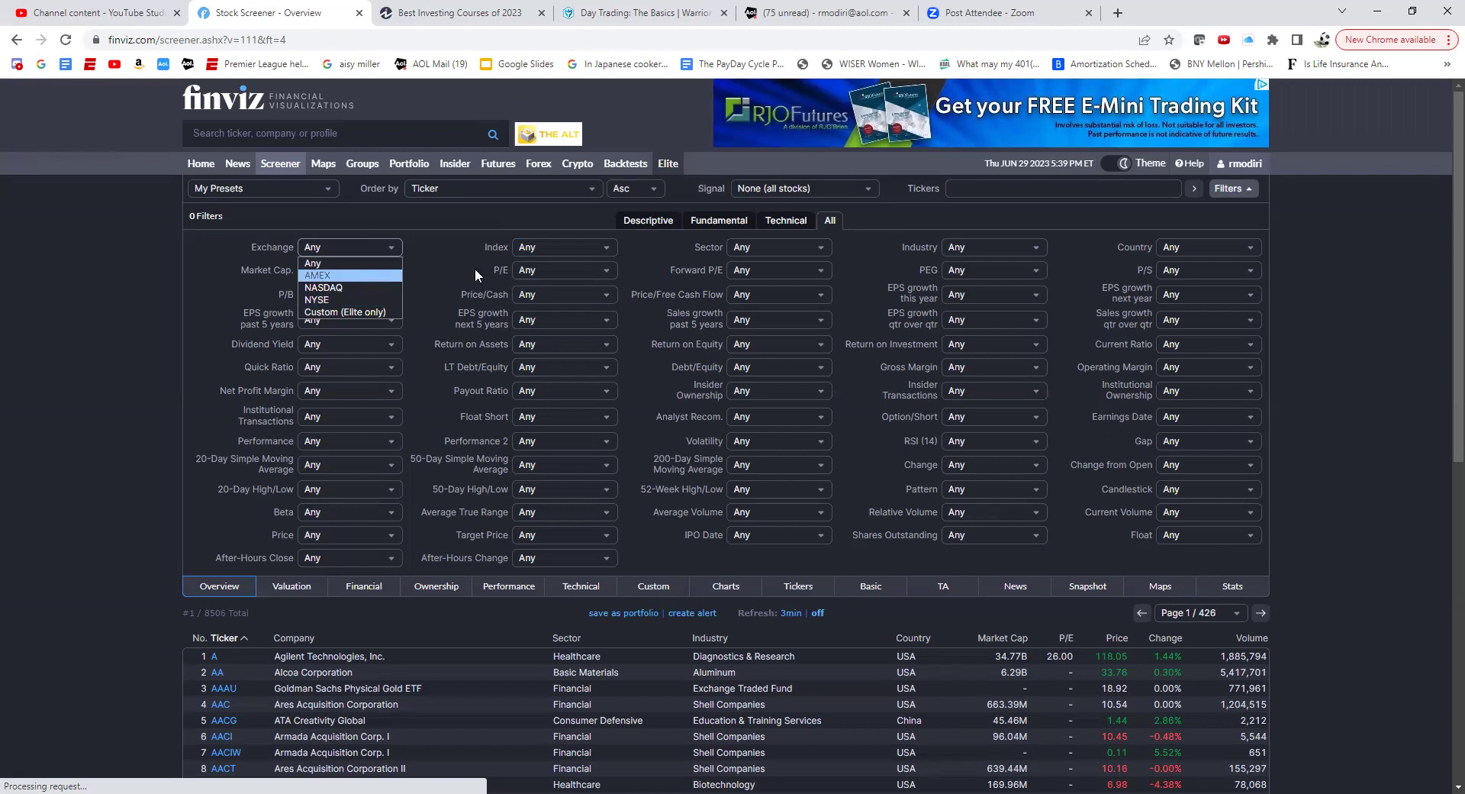
pyautogui.click(821, 248)
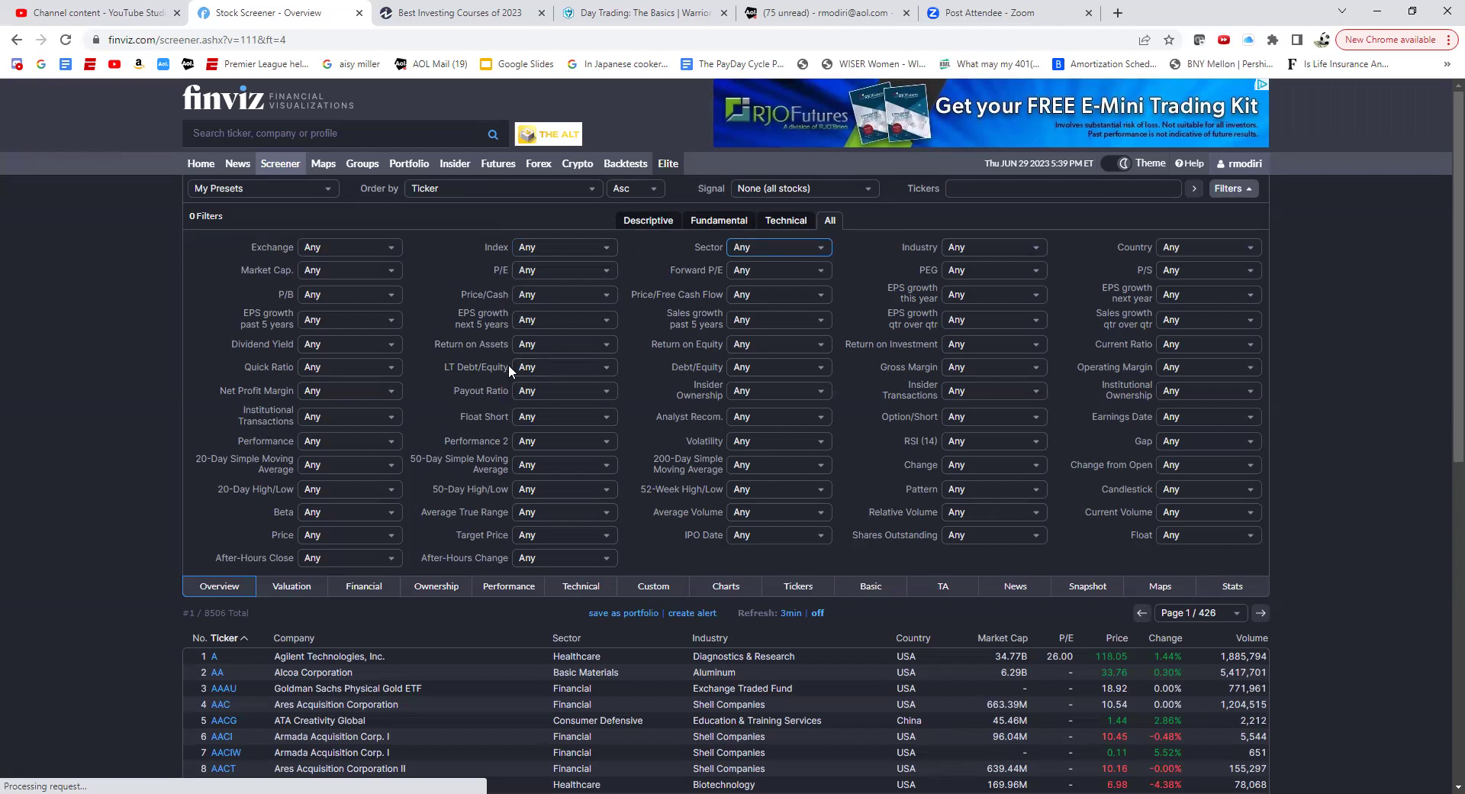
pyautogui.moveTo(506, 371)
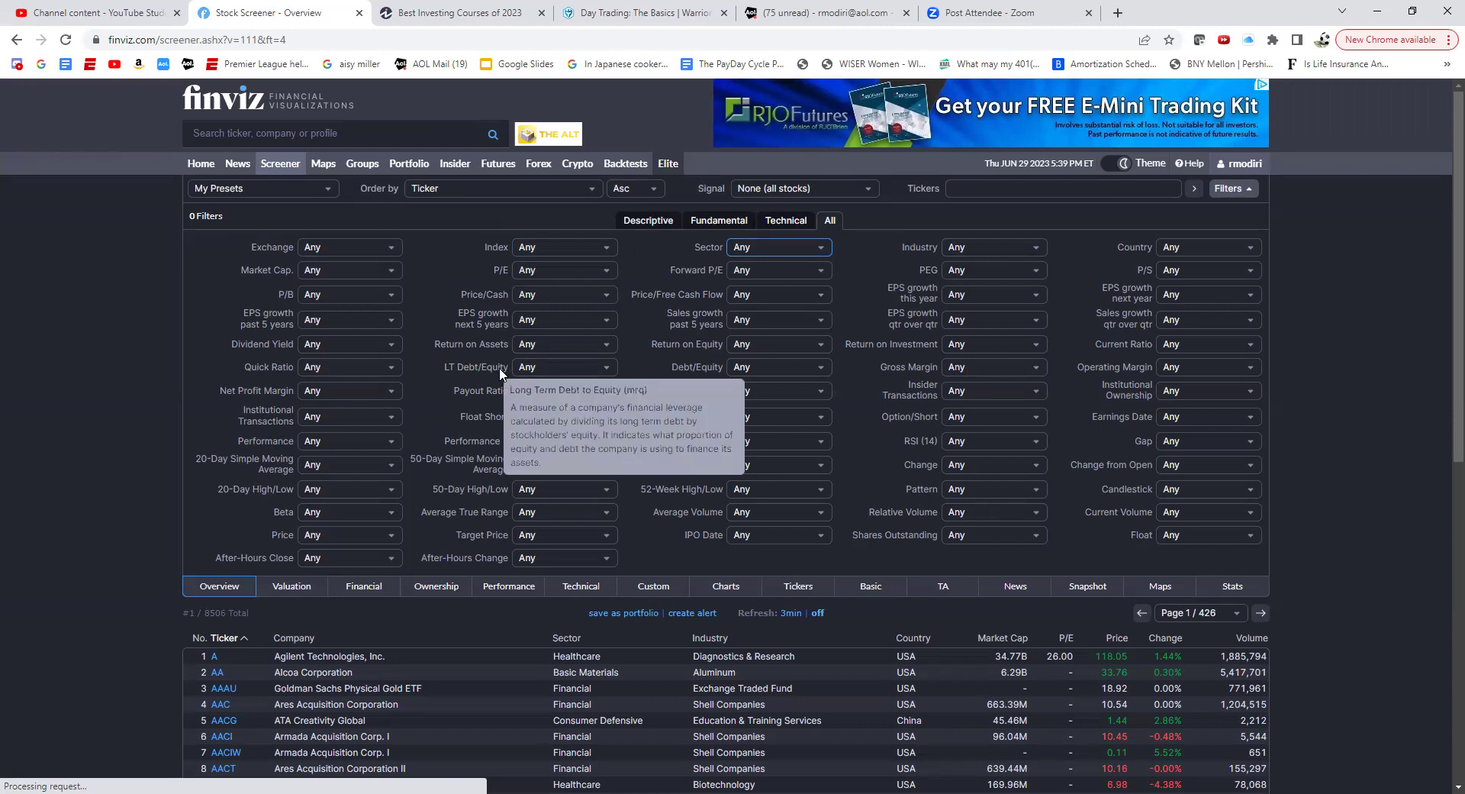
pyautogui.hotkey('alt', 'Down')
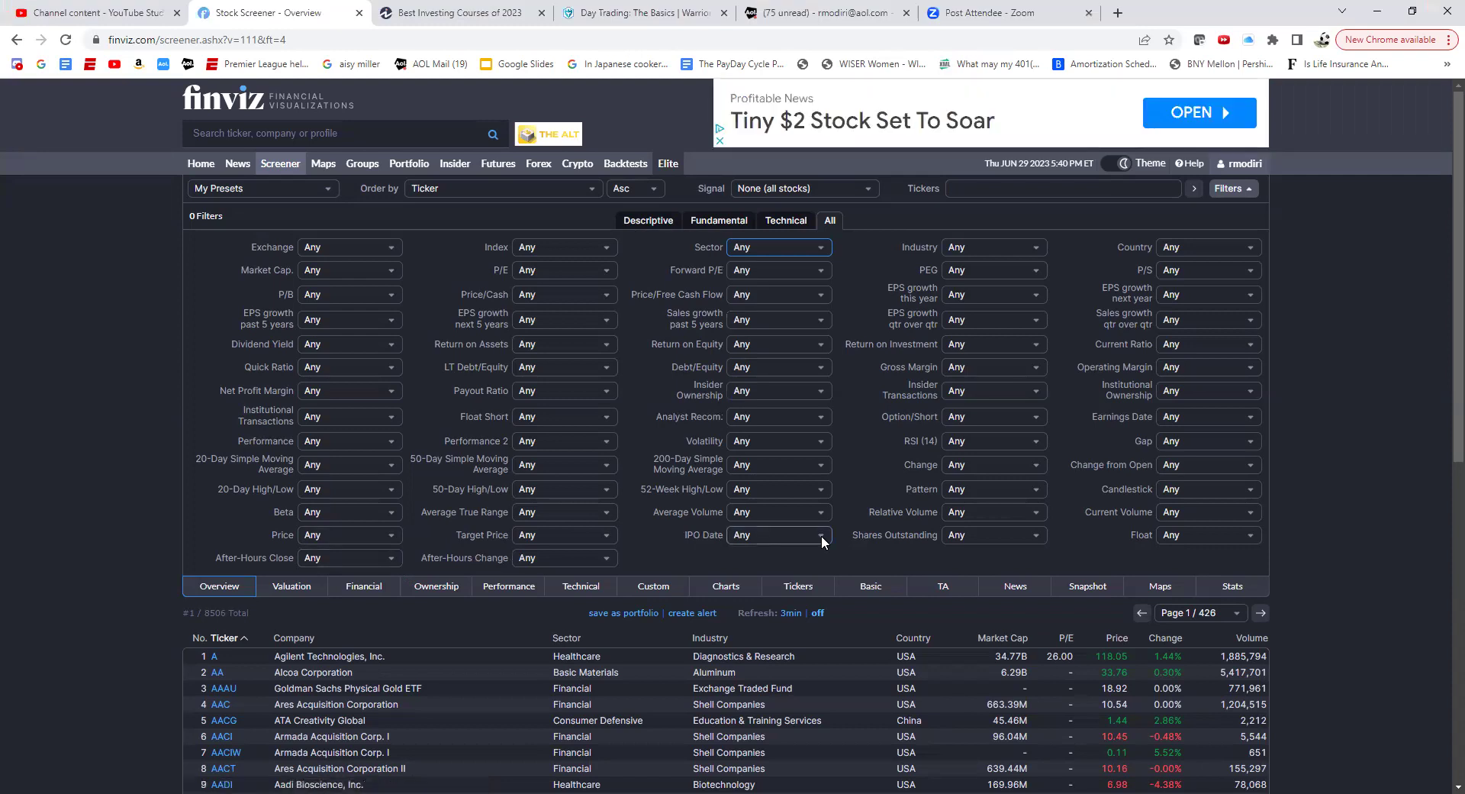
# Review the choices offered by the IPO Date and Pattern filters and look at the Candlestick filter
pyautogui.click(821, 534)
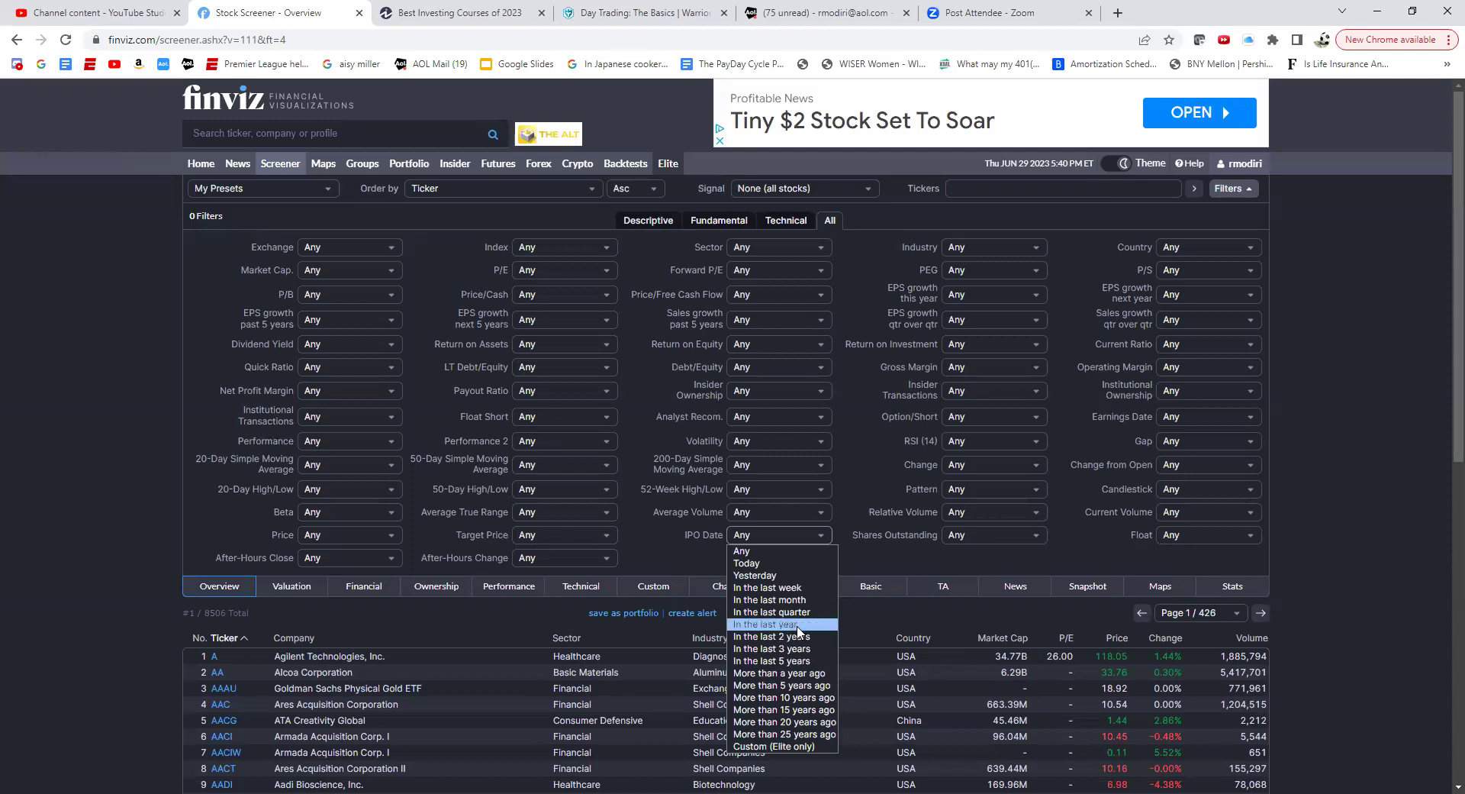
pyautogui.click(889, 560)
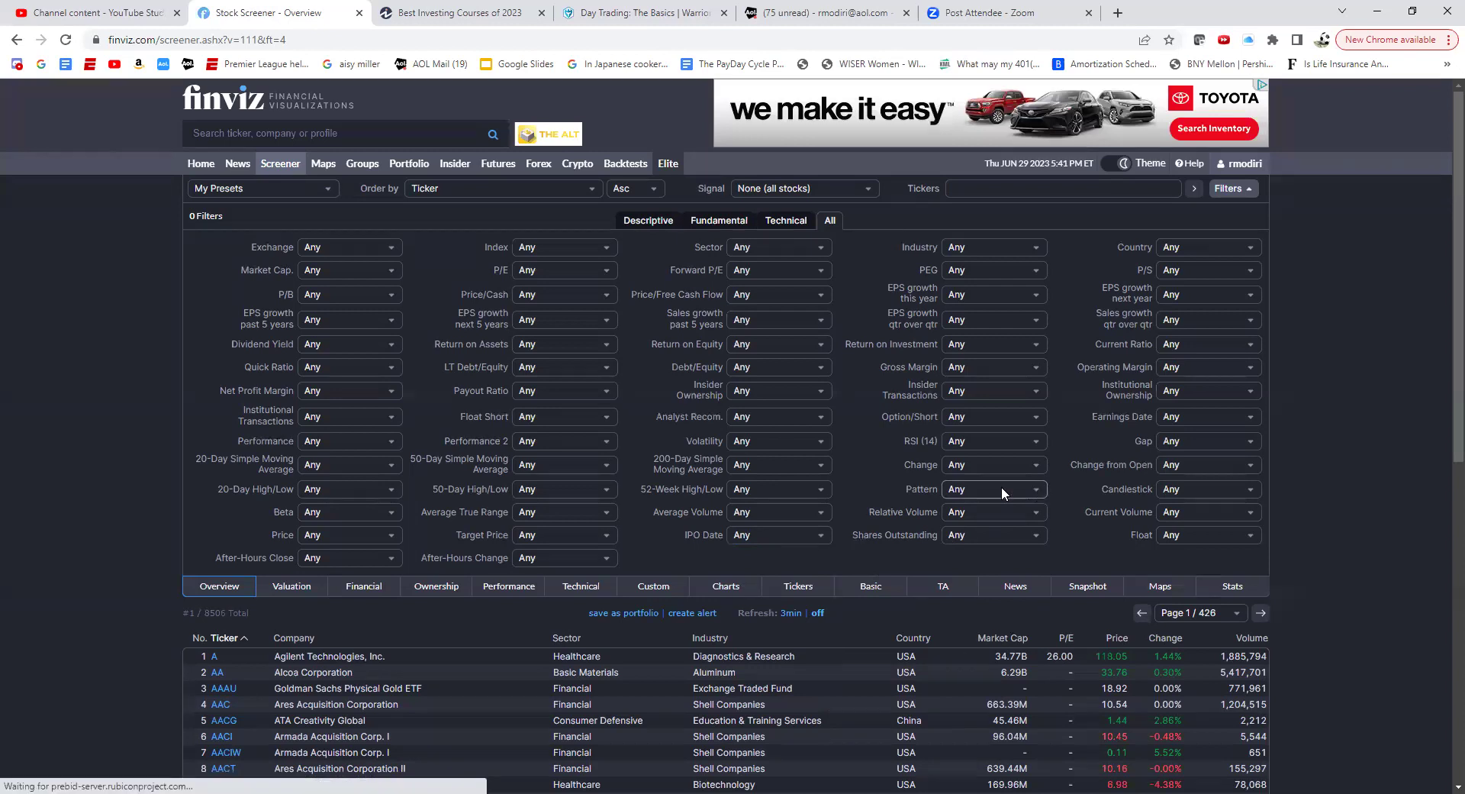
pyautogui.click(1001, 492)
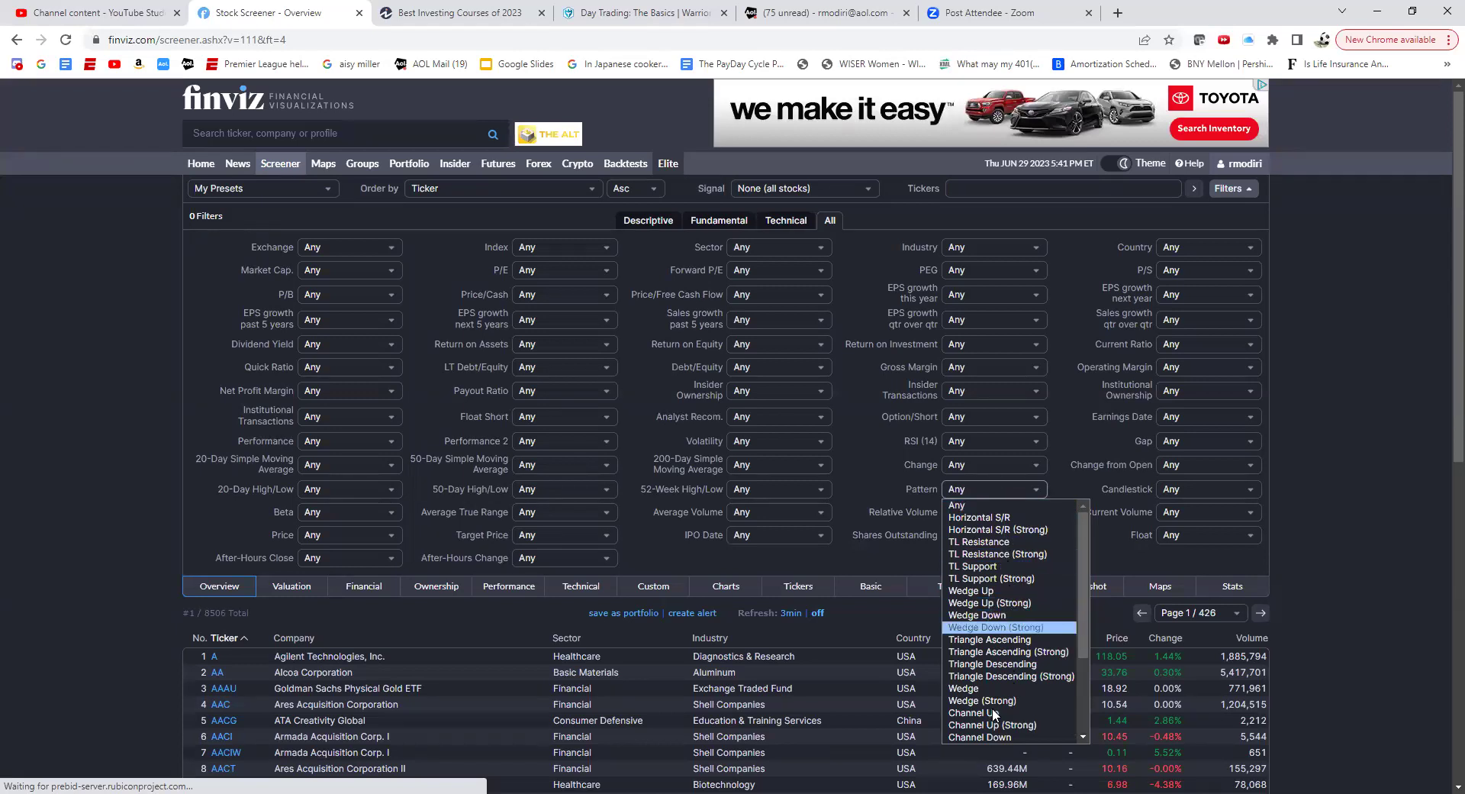
pyautogui.click(1083, 721)
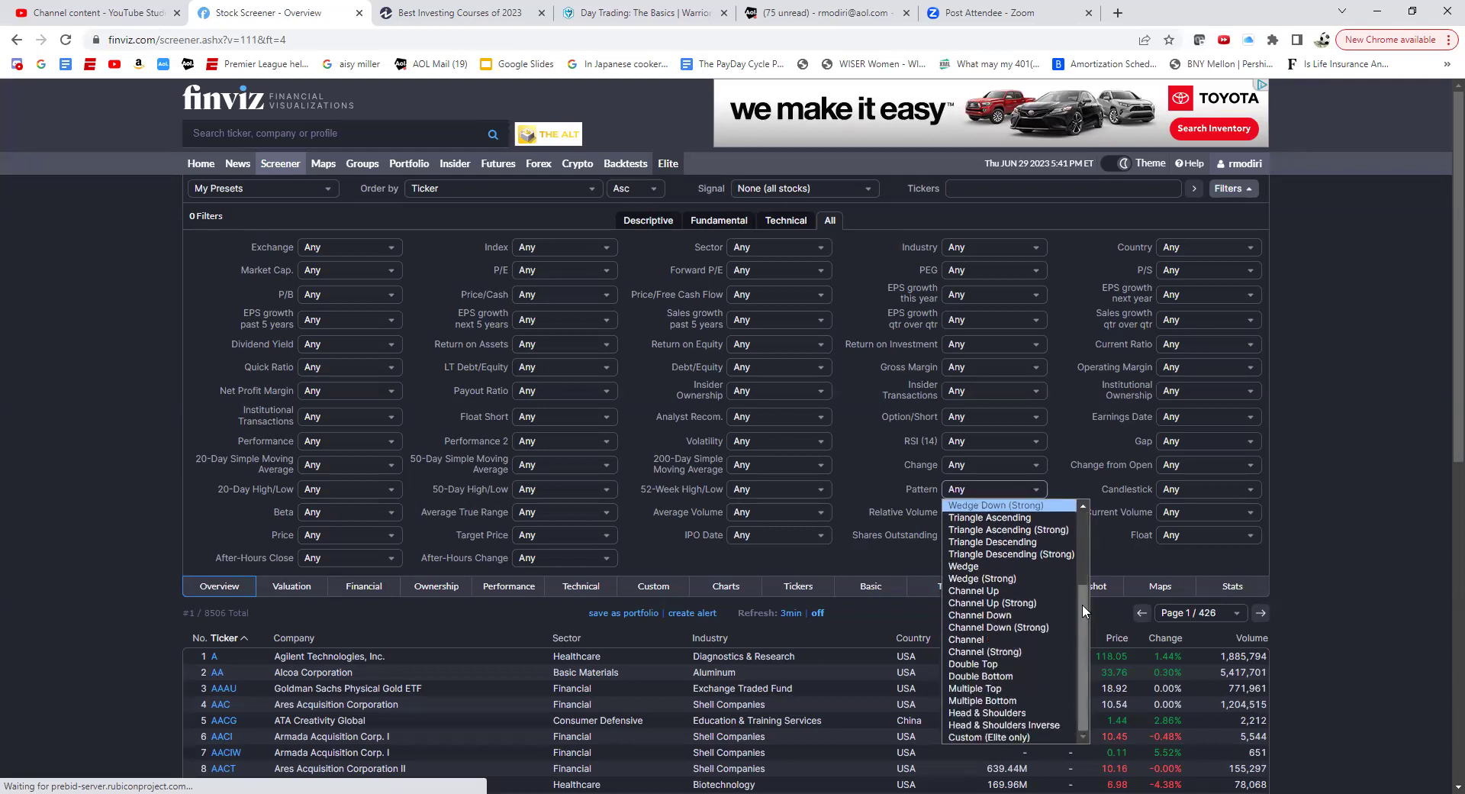
pyautogui.click(1252, 496)
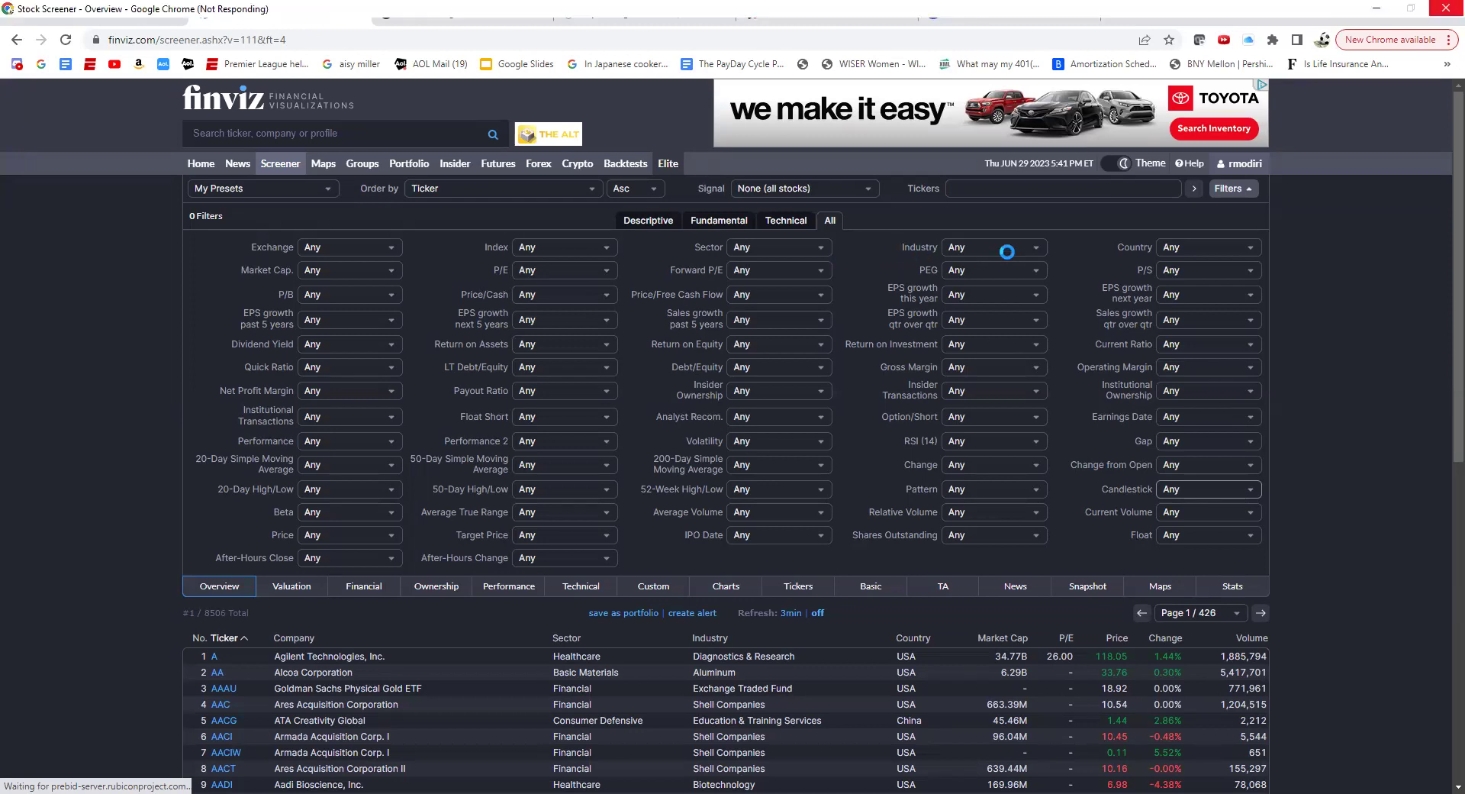
# Filter the stocks by the Technology sector and the Semiconductor Equipment & Materials industry
pyautogui.click(823, 252)
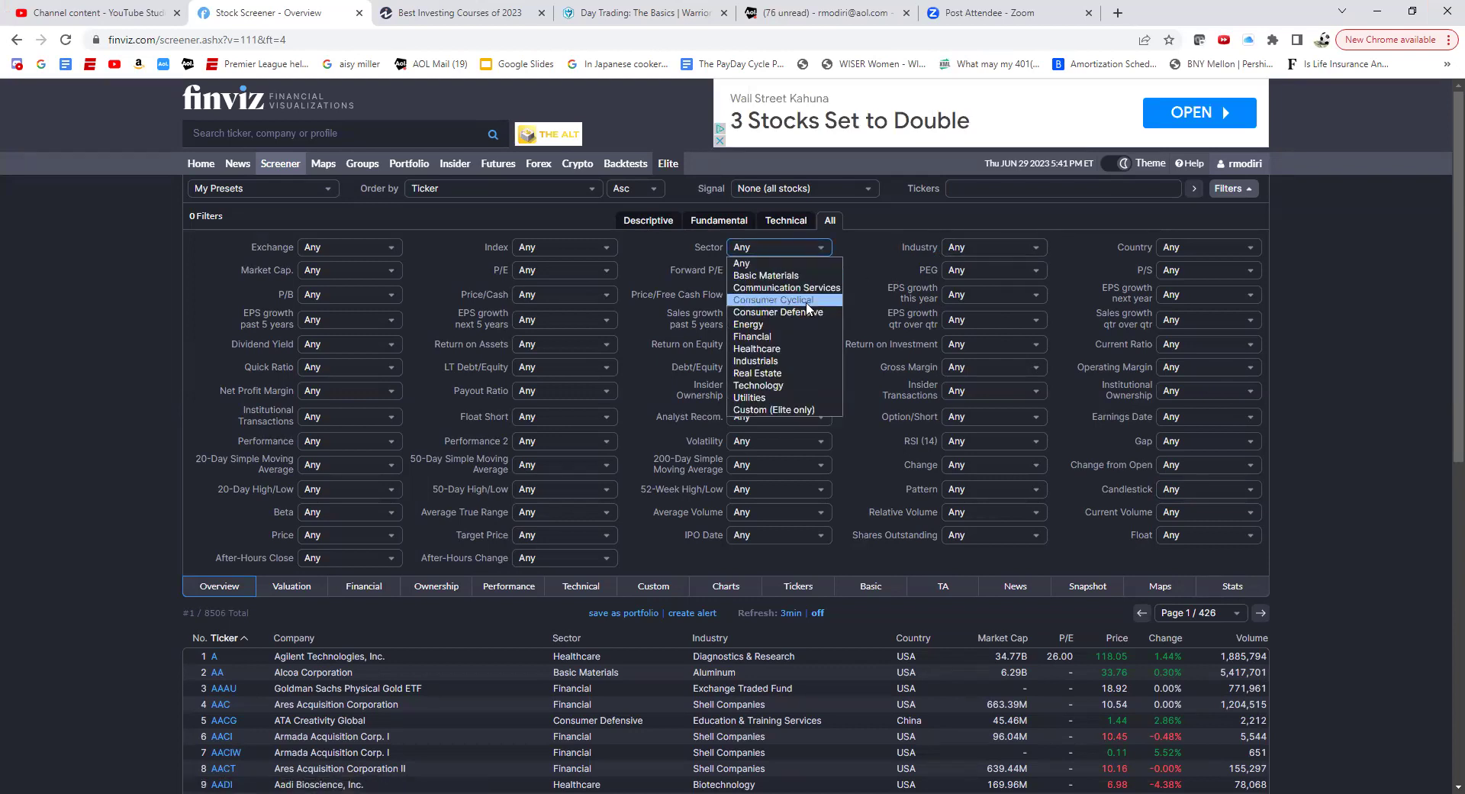
pyautogui.click(781, 386)
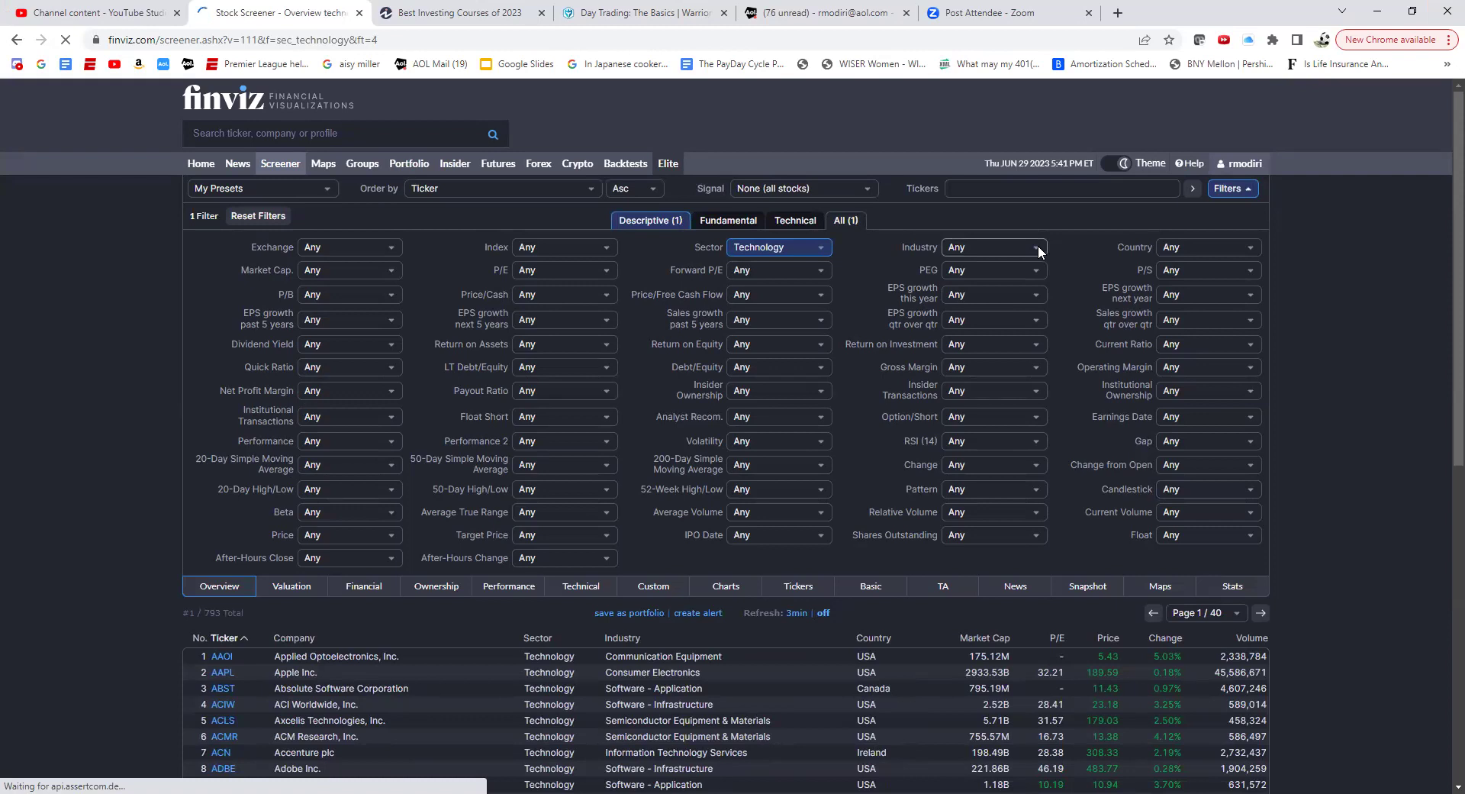
pyautogui.click(1038, 248)
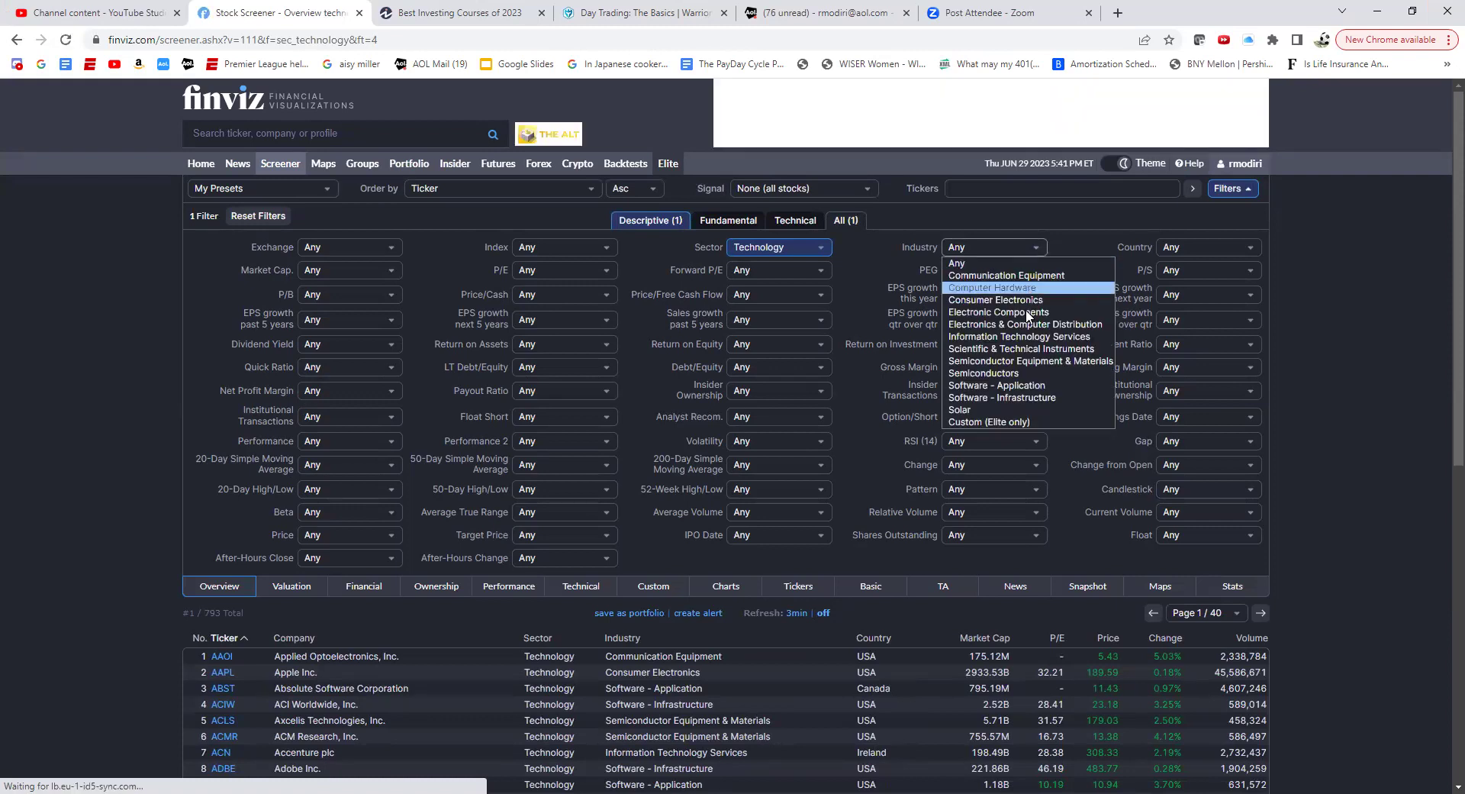
pyautogui.click(997, 362)
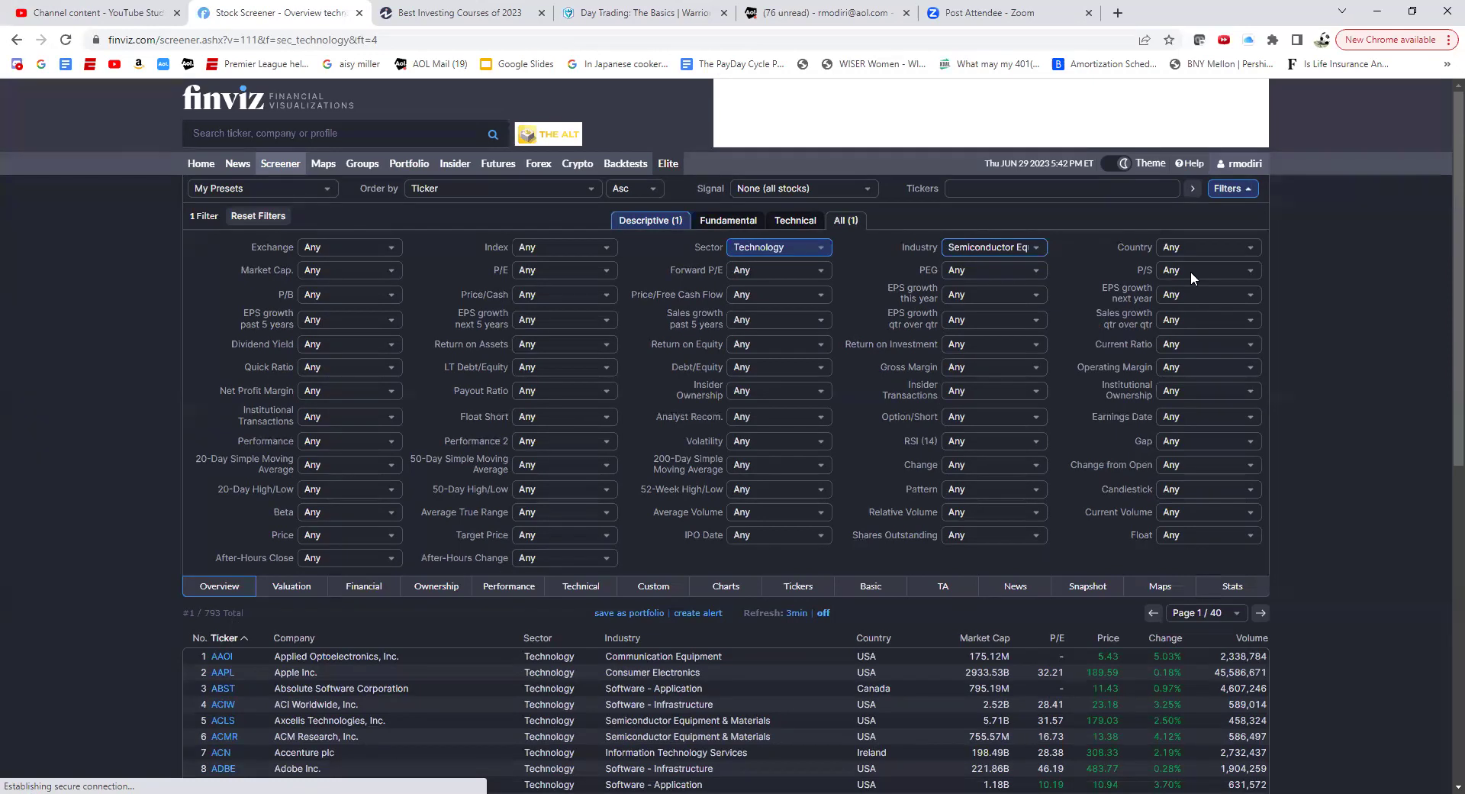
# Restrict the semiconductor equipment results to companies from Asia
pyautogui.click(1251, 248)
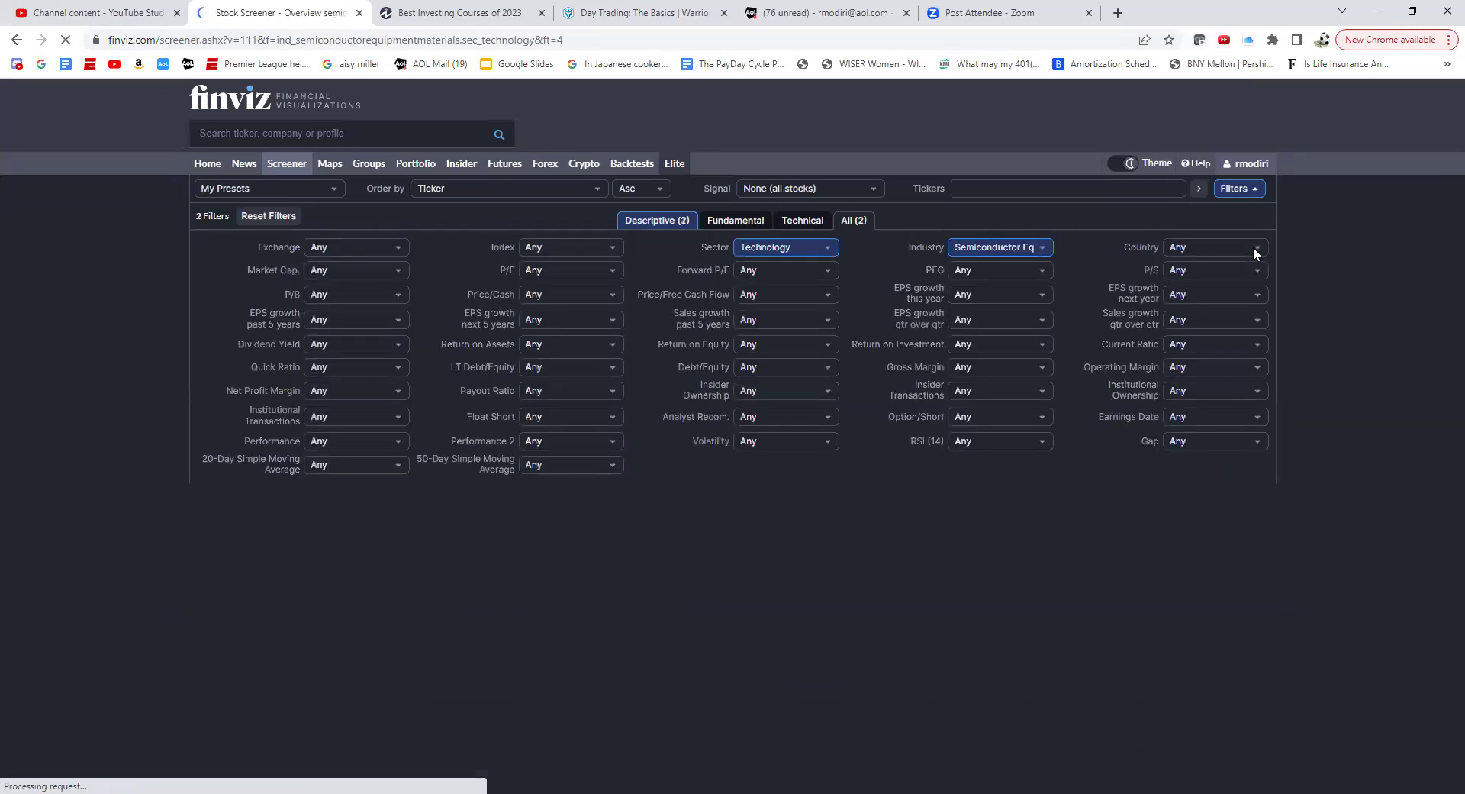
pyautogui.click(1253, 246)
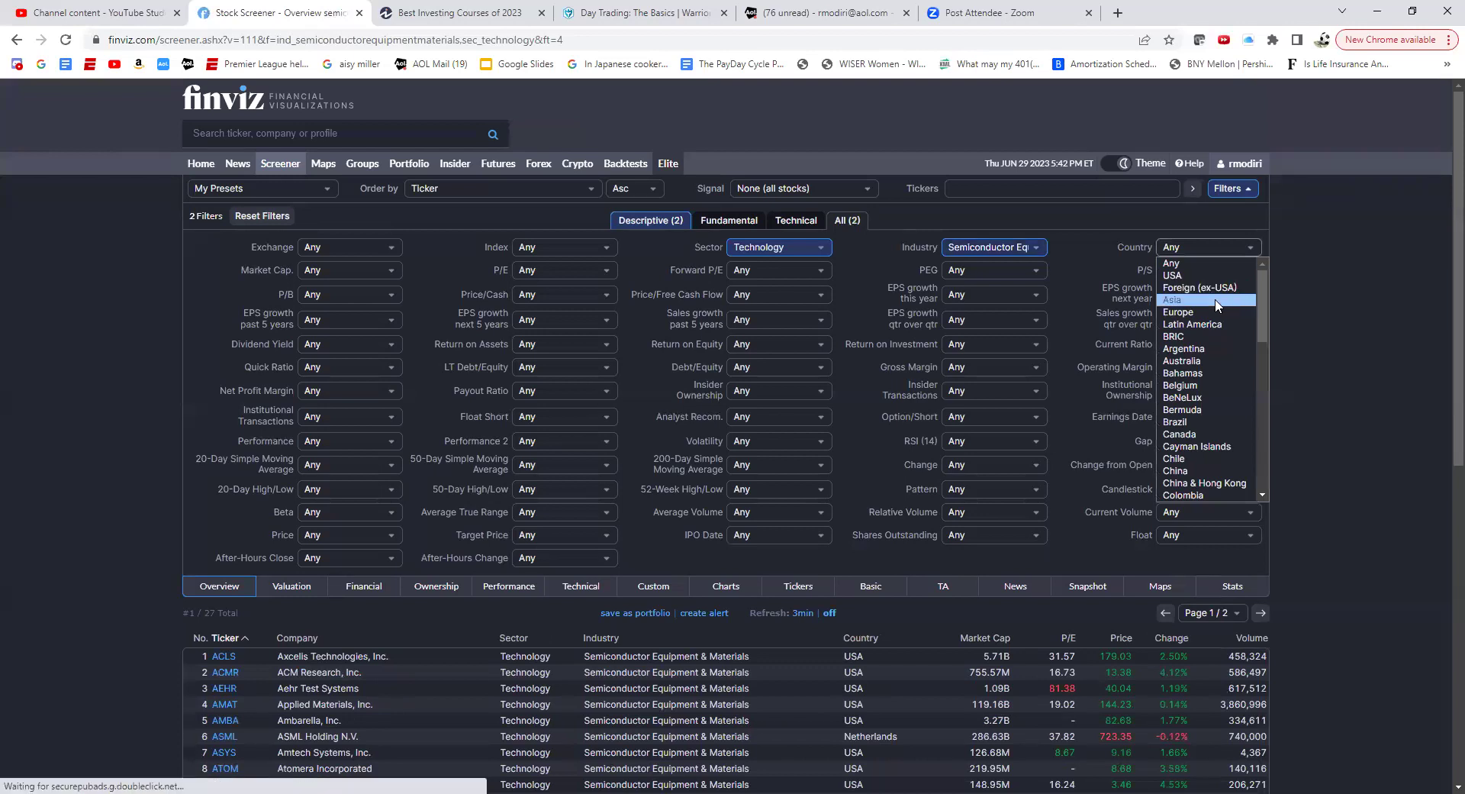
pyautogui.click(1217, 303)
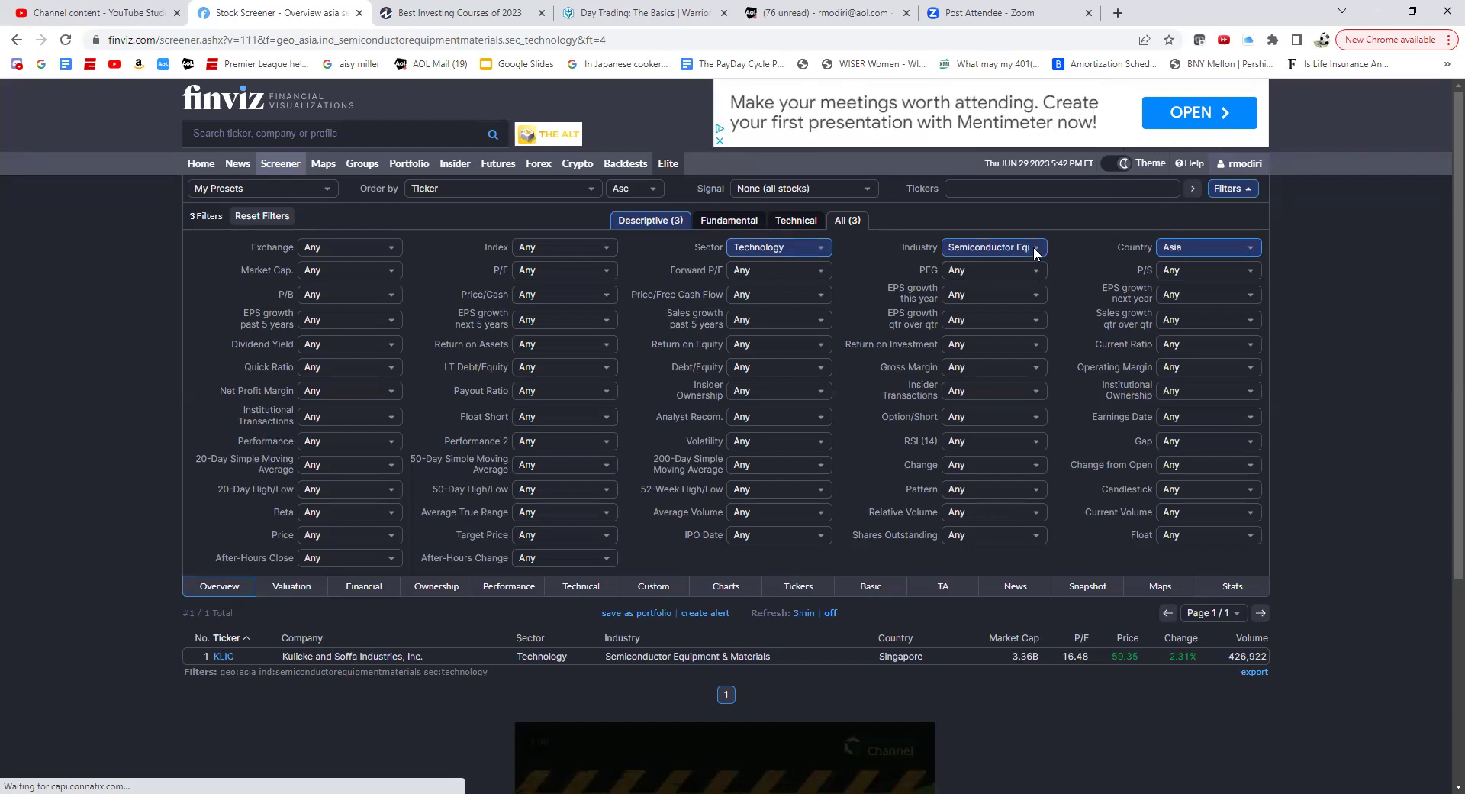
# Reset the Sector filter to Any, set the Country filter to South Korea, and dismiss the pop-up ad
pyautogui.click(820, 249)
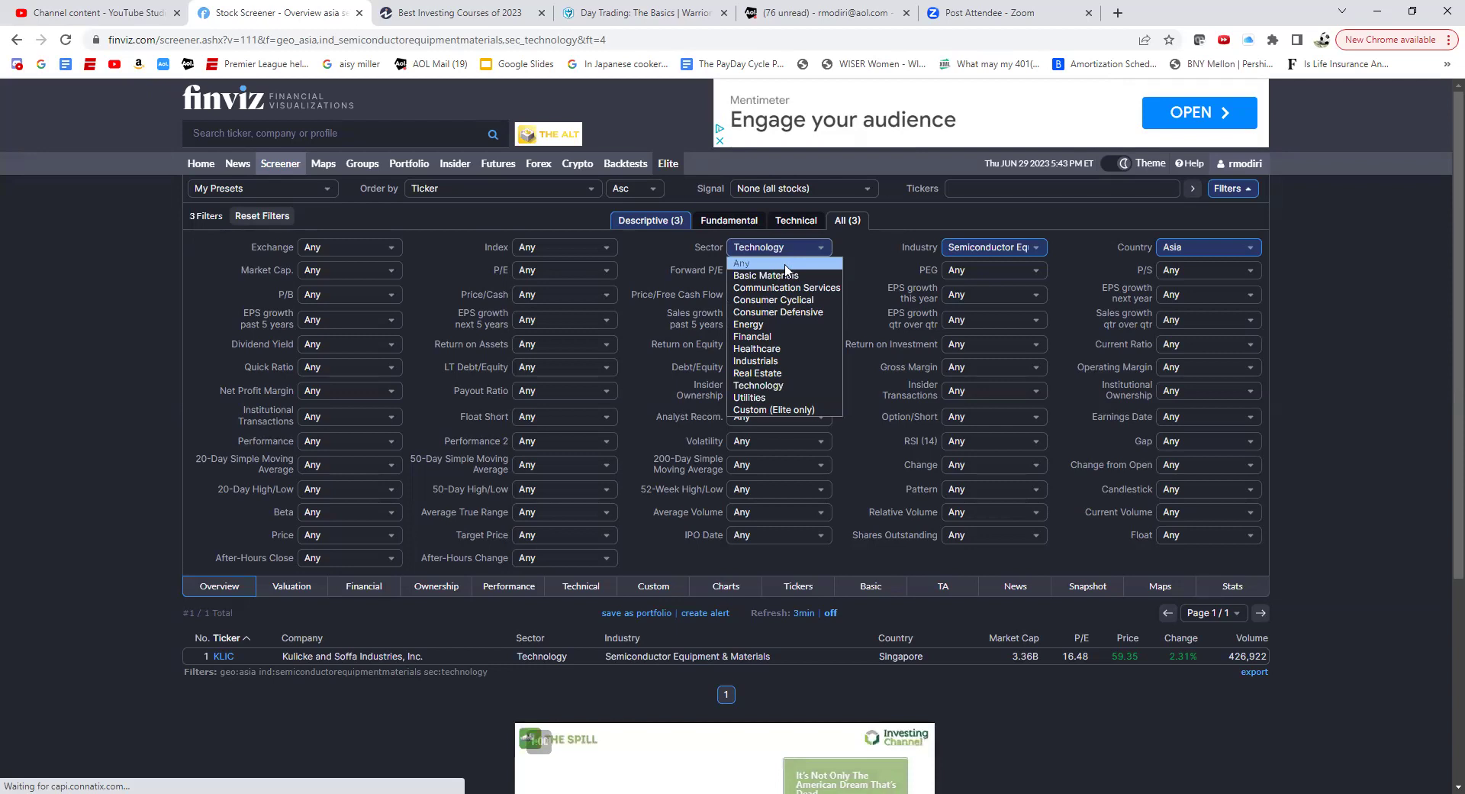
pyautogui.click(786, 264)
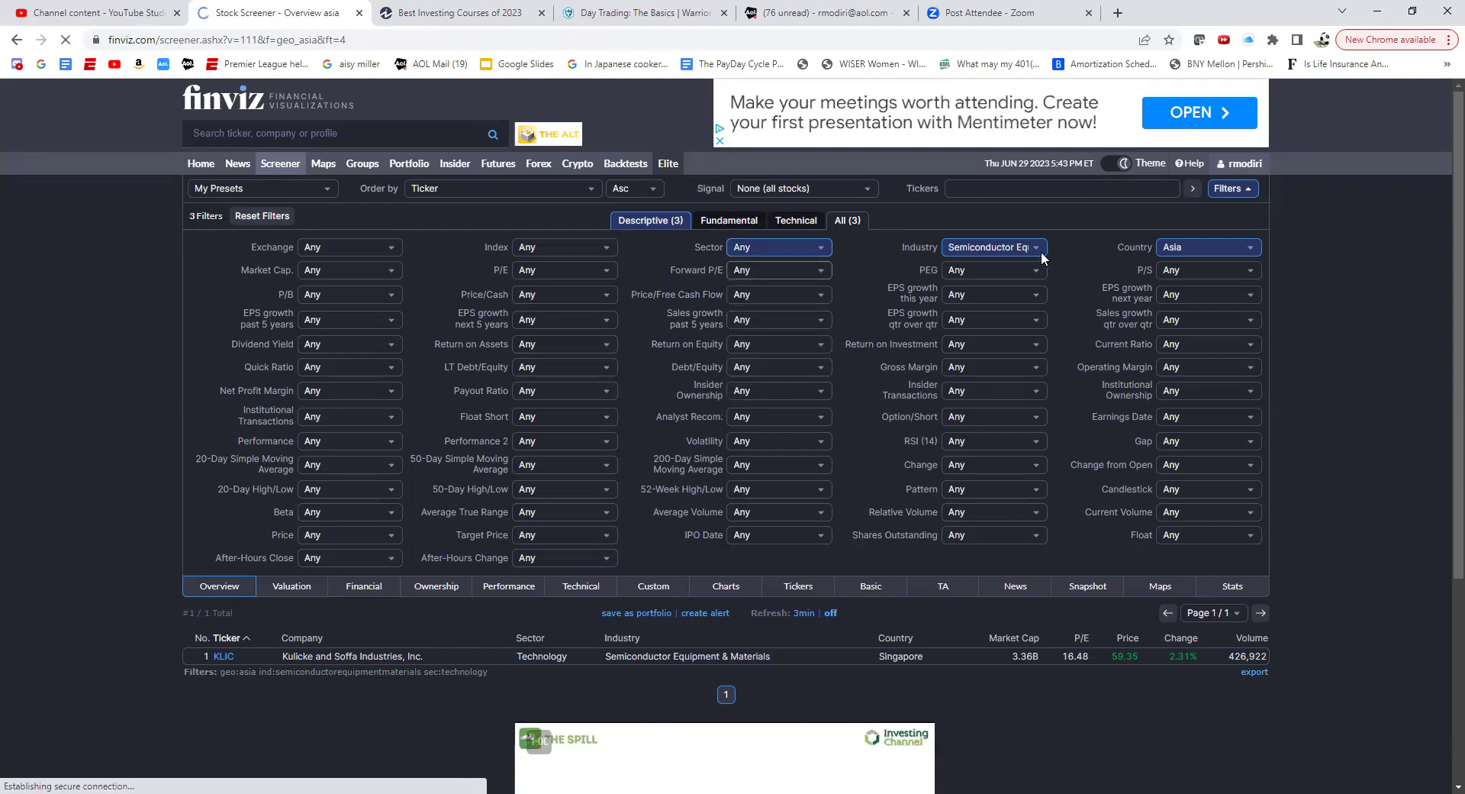
pyautogui.click(1252, 249)
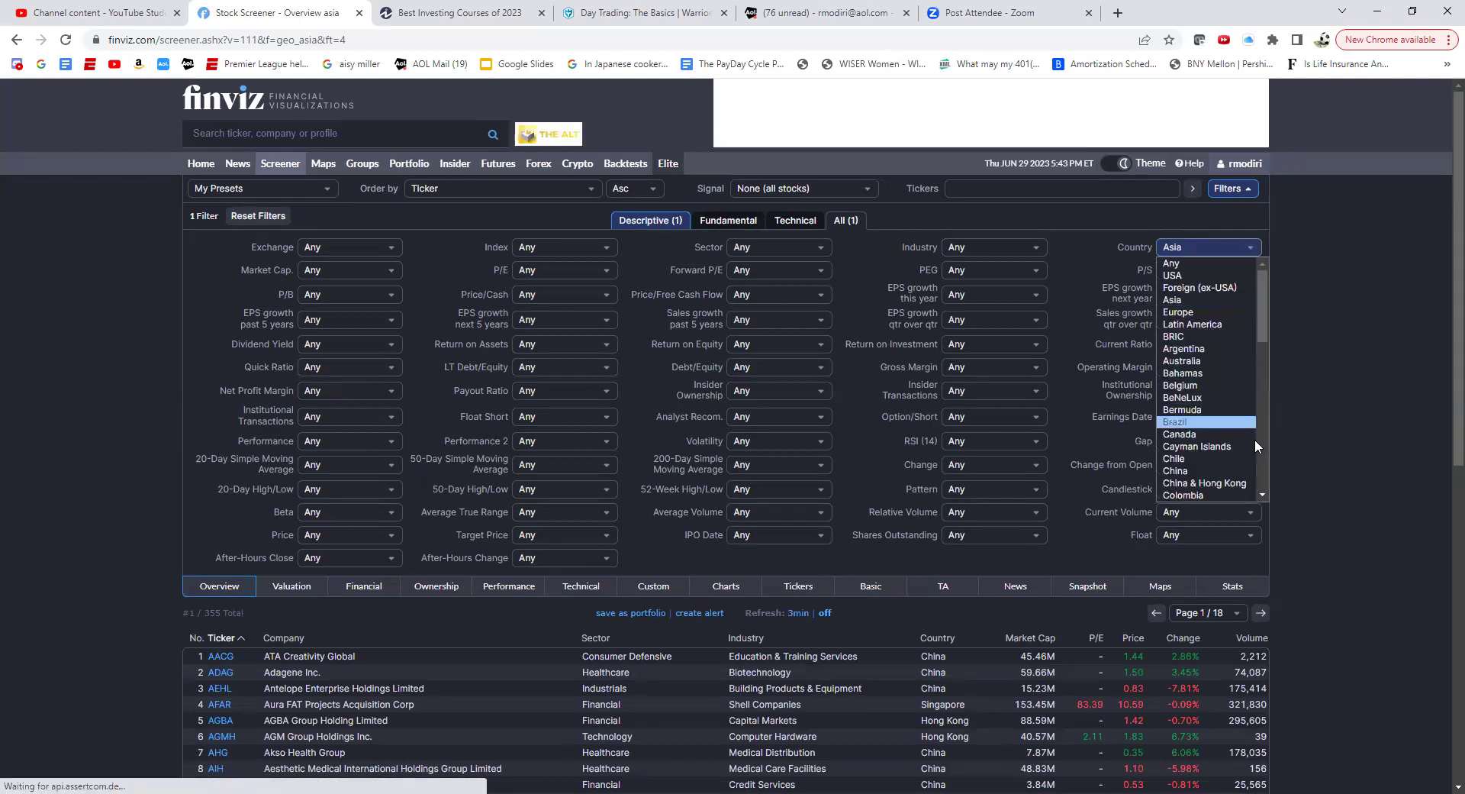
pyautogui.scroll(-3, 1262, 451)
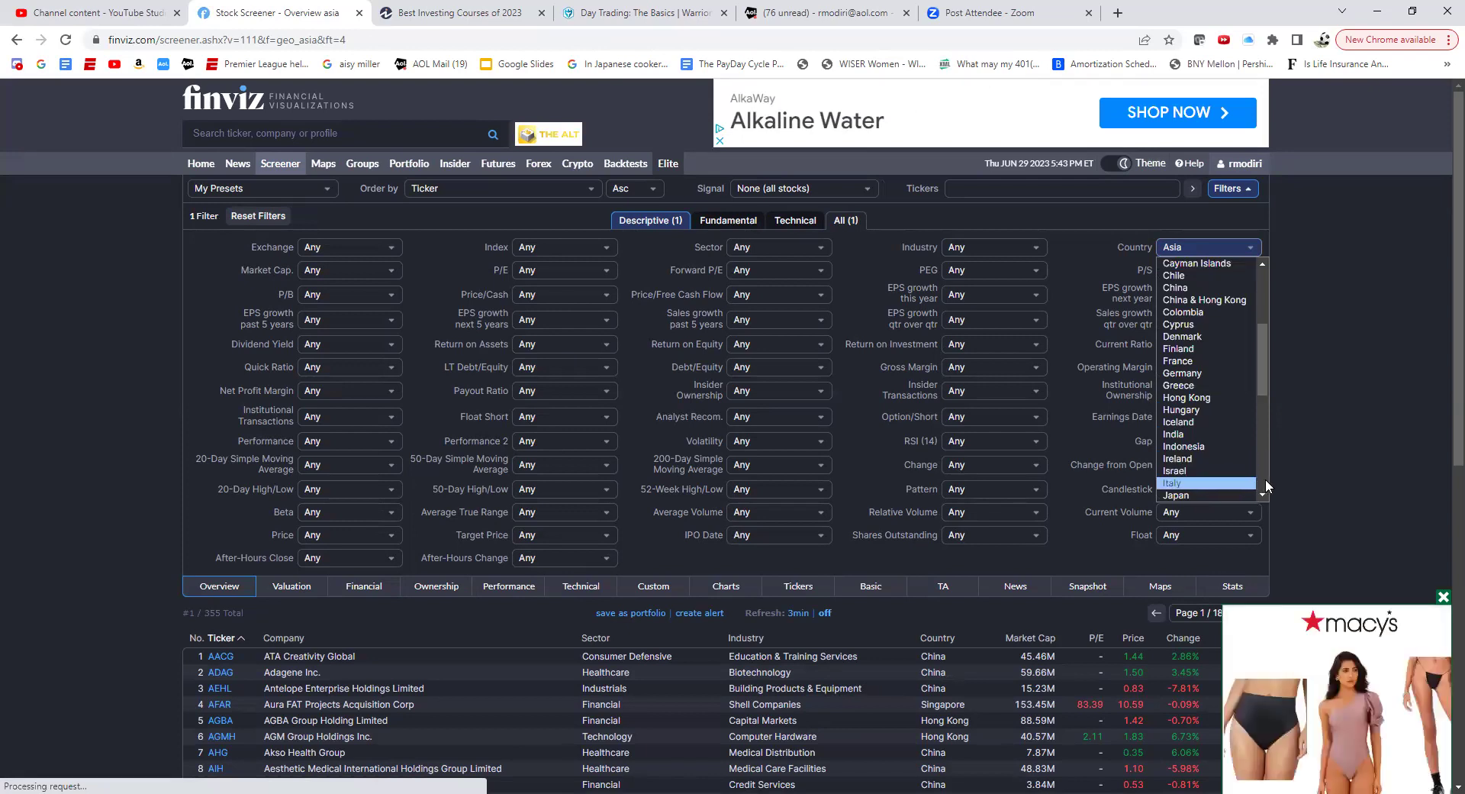
pyautogui.scroll(-3, 1262, 477)
pyautogui.scroll(-3, 1262, 478)
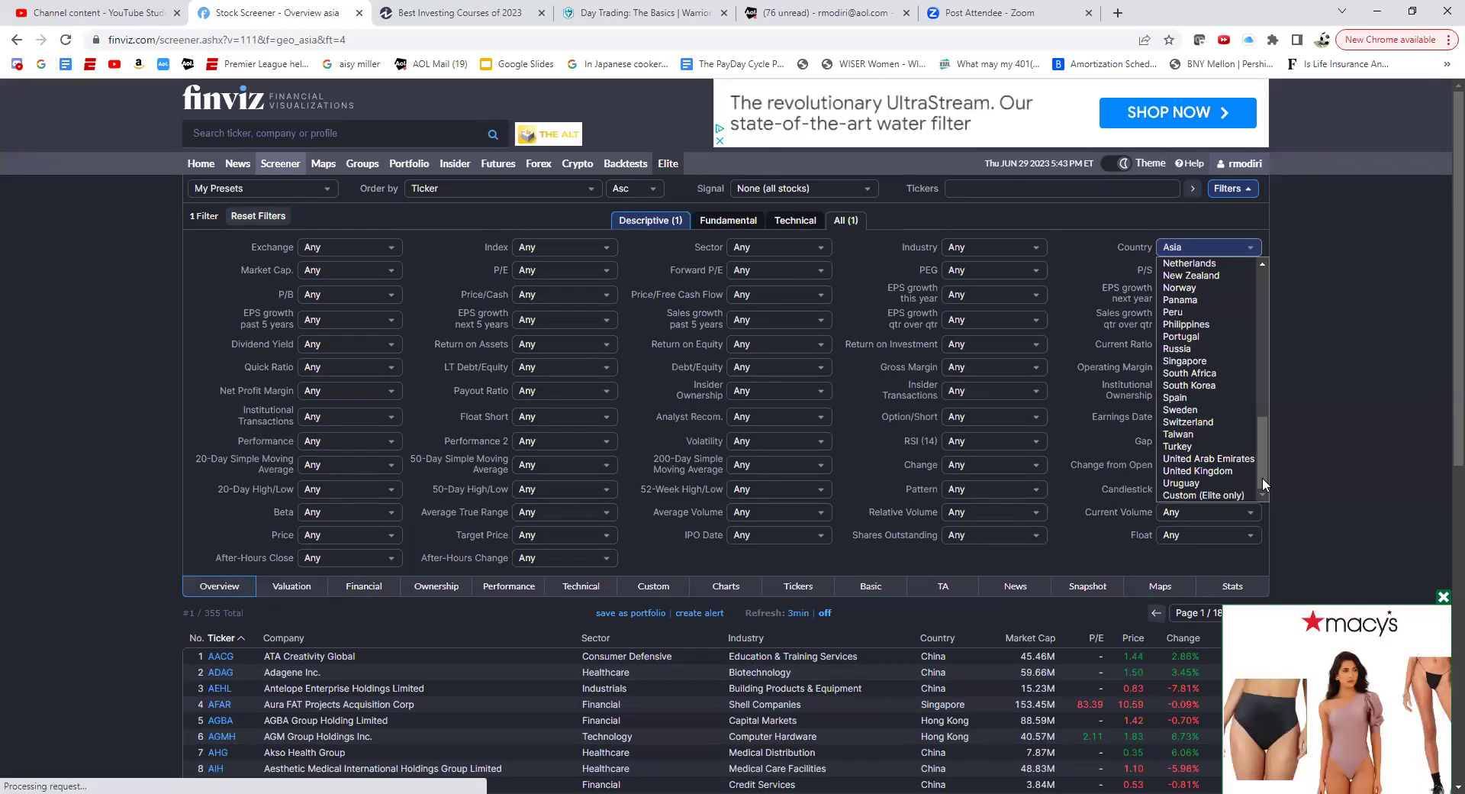
pyautogui.click(1197, 388)
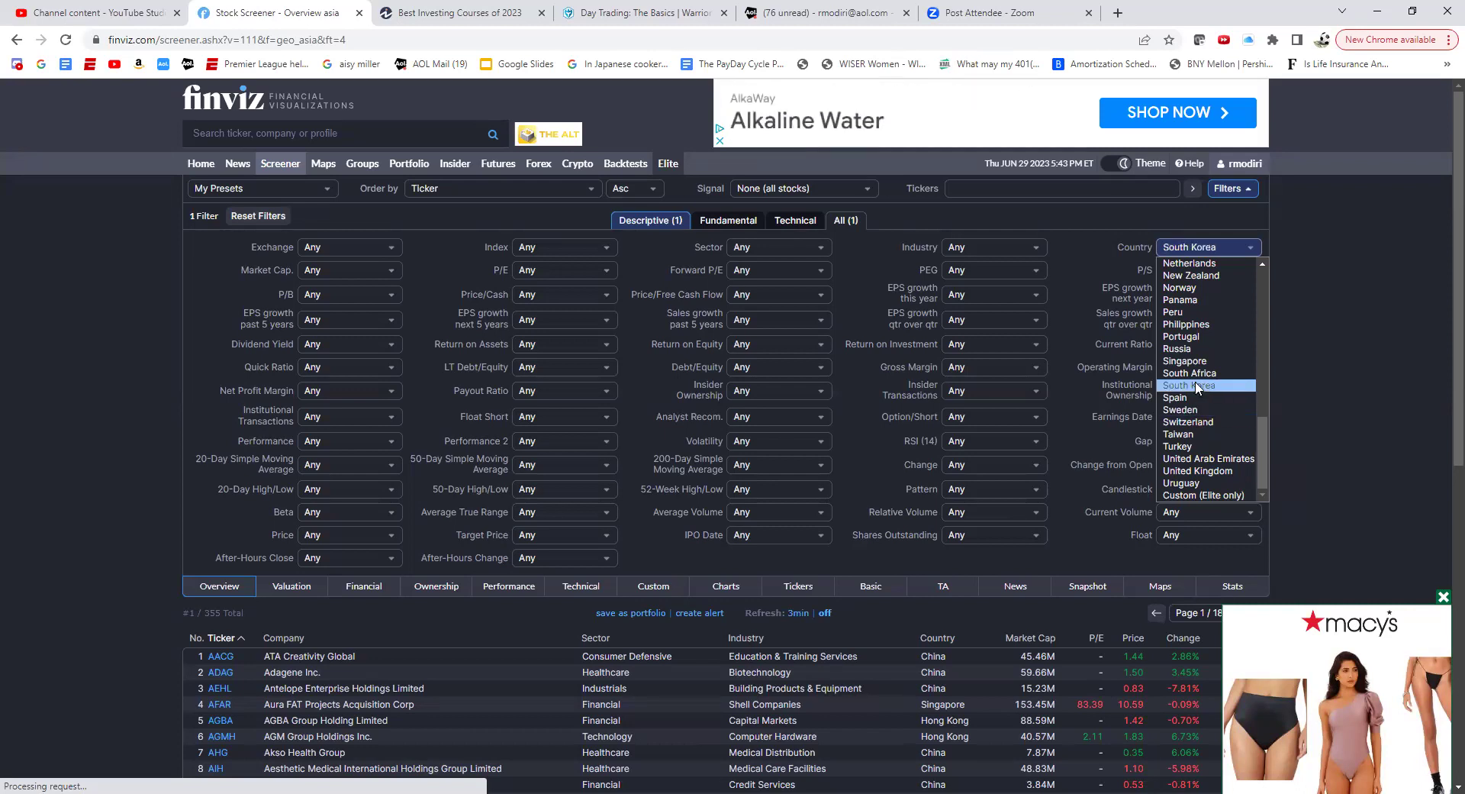
pyautogui.click(1443, 600)
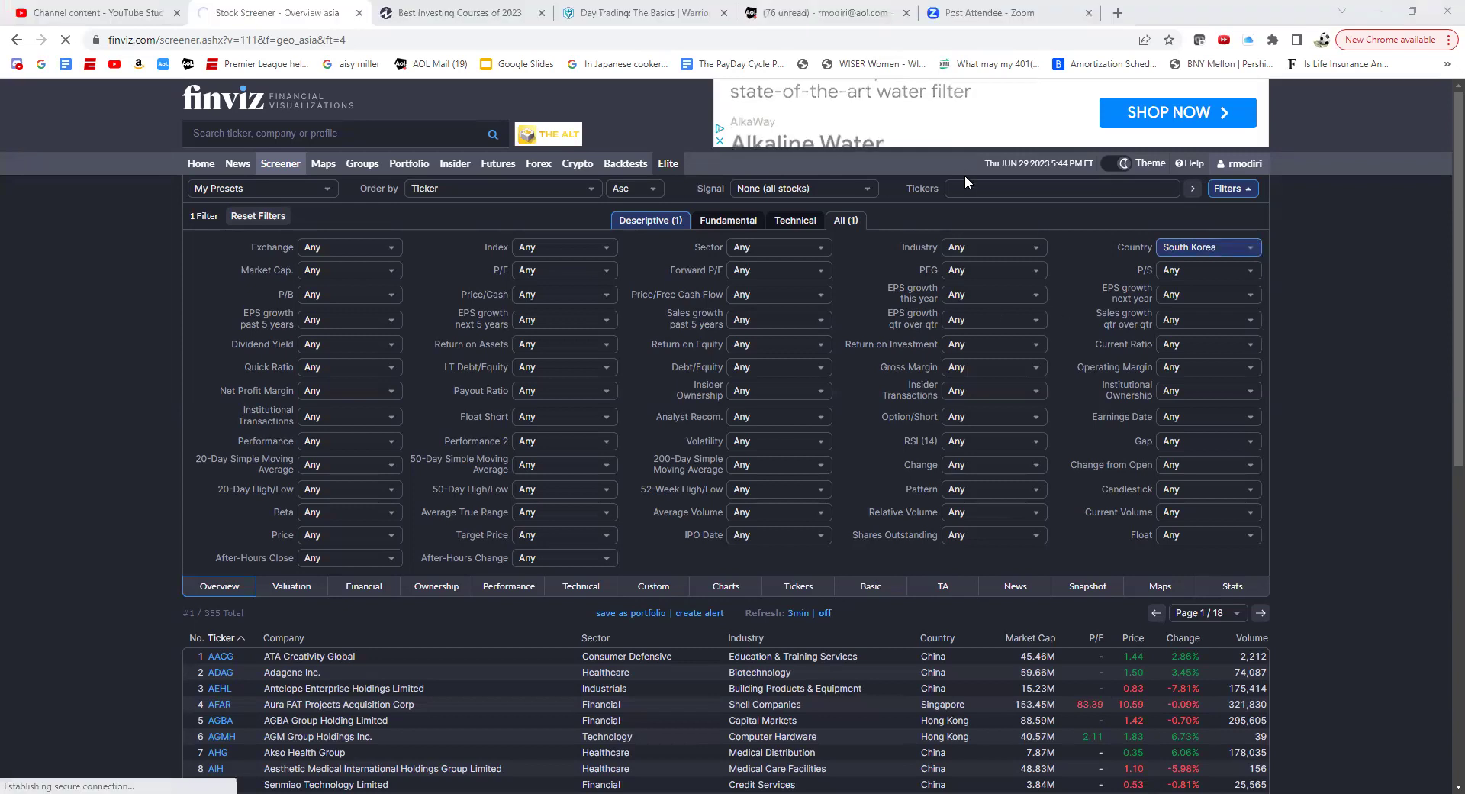
# Set the Country filter to Malaysia and switch the results table to the Performance view
pyautogui.click(1250, 249)
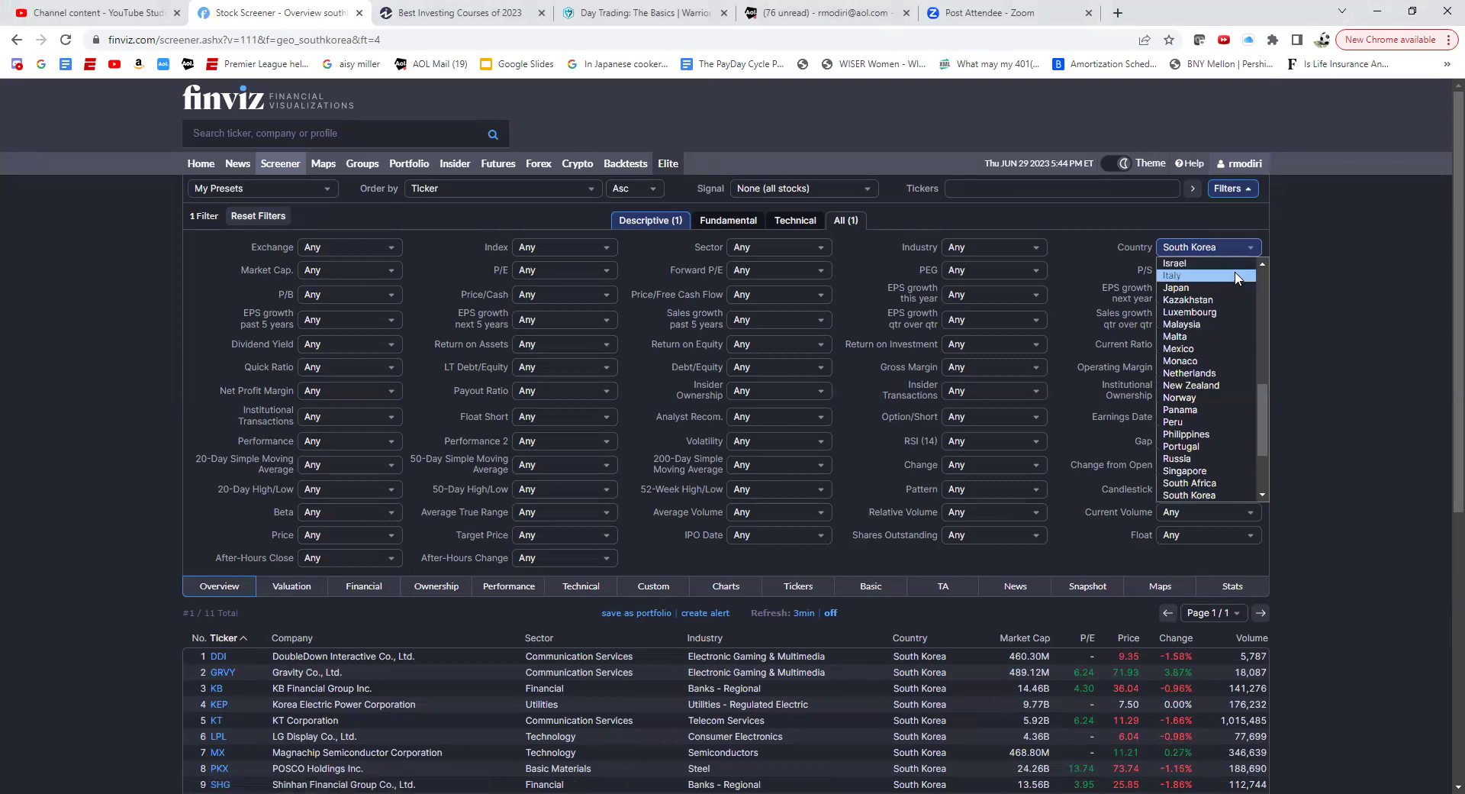
pyautogui.click(1218, 323)
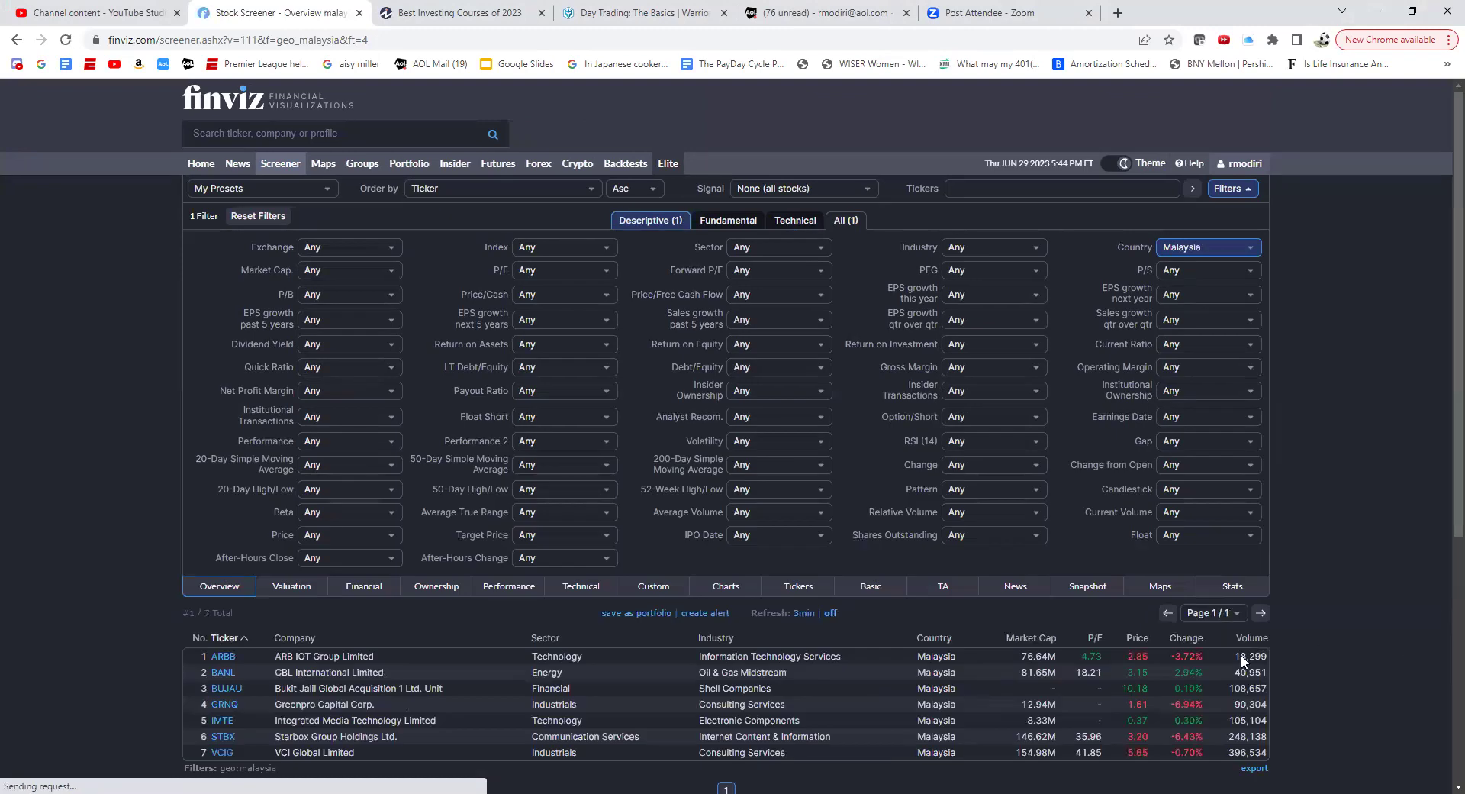
pyautogui.moveTo(338, 700)
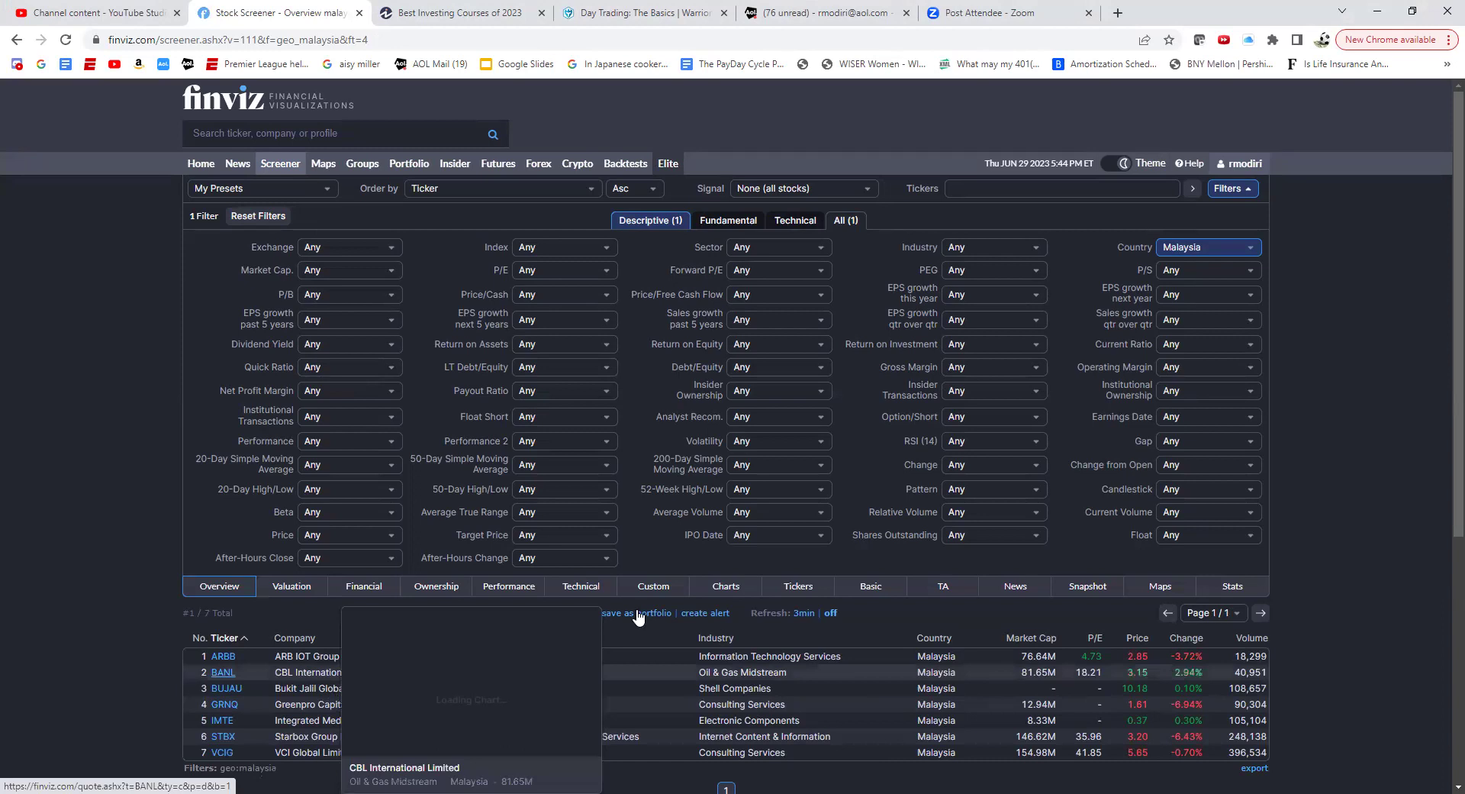
pyautogui.click(510, 586)
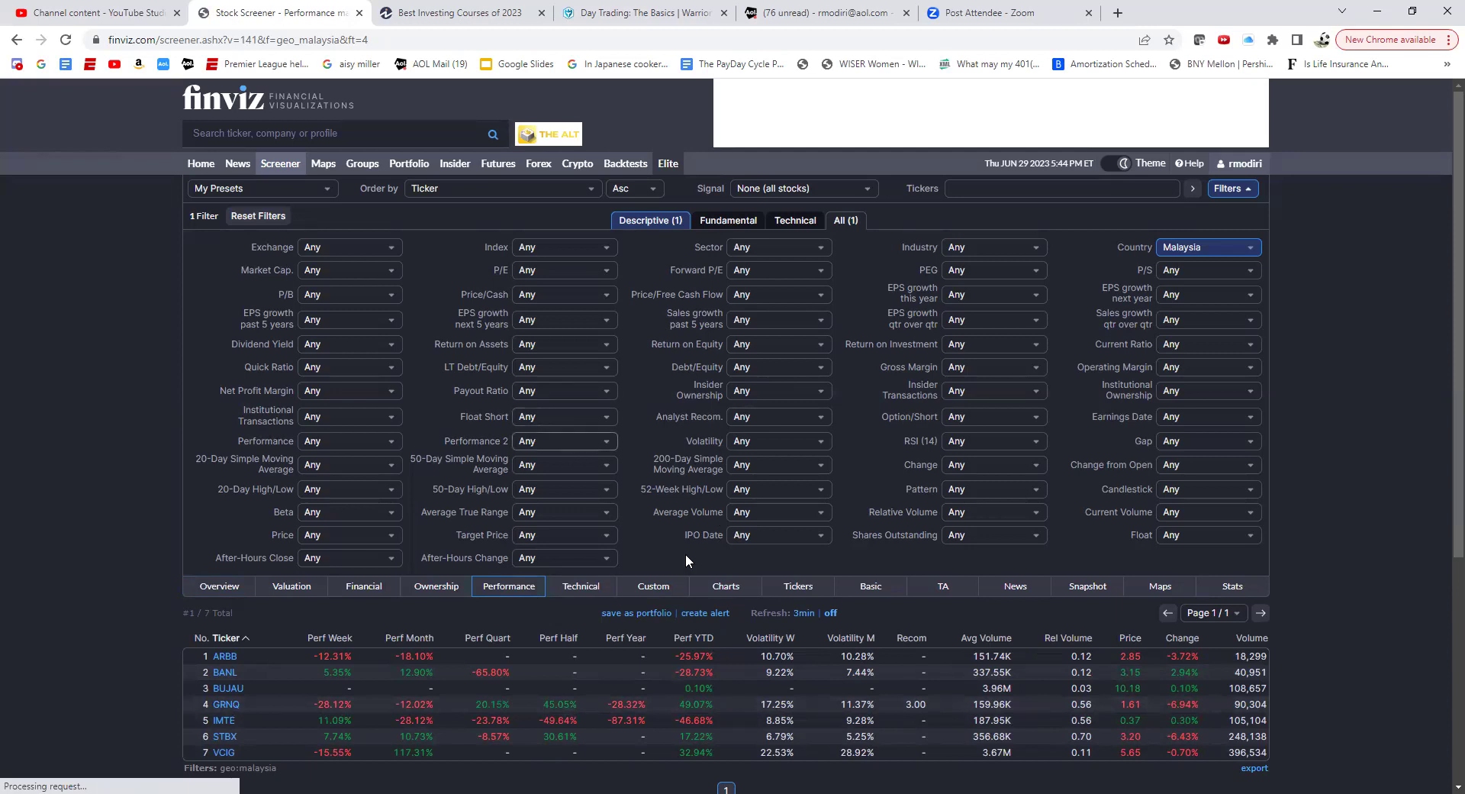
# Start saving the Malaysian screen results as a portfolio, declining the equally weighted $100,000 option
pyautogui.scroll(-4, 643, 612)
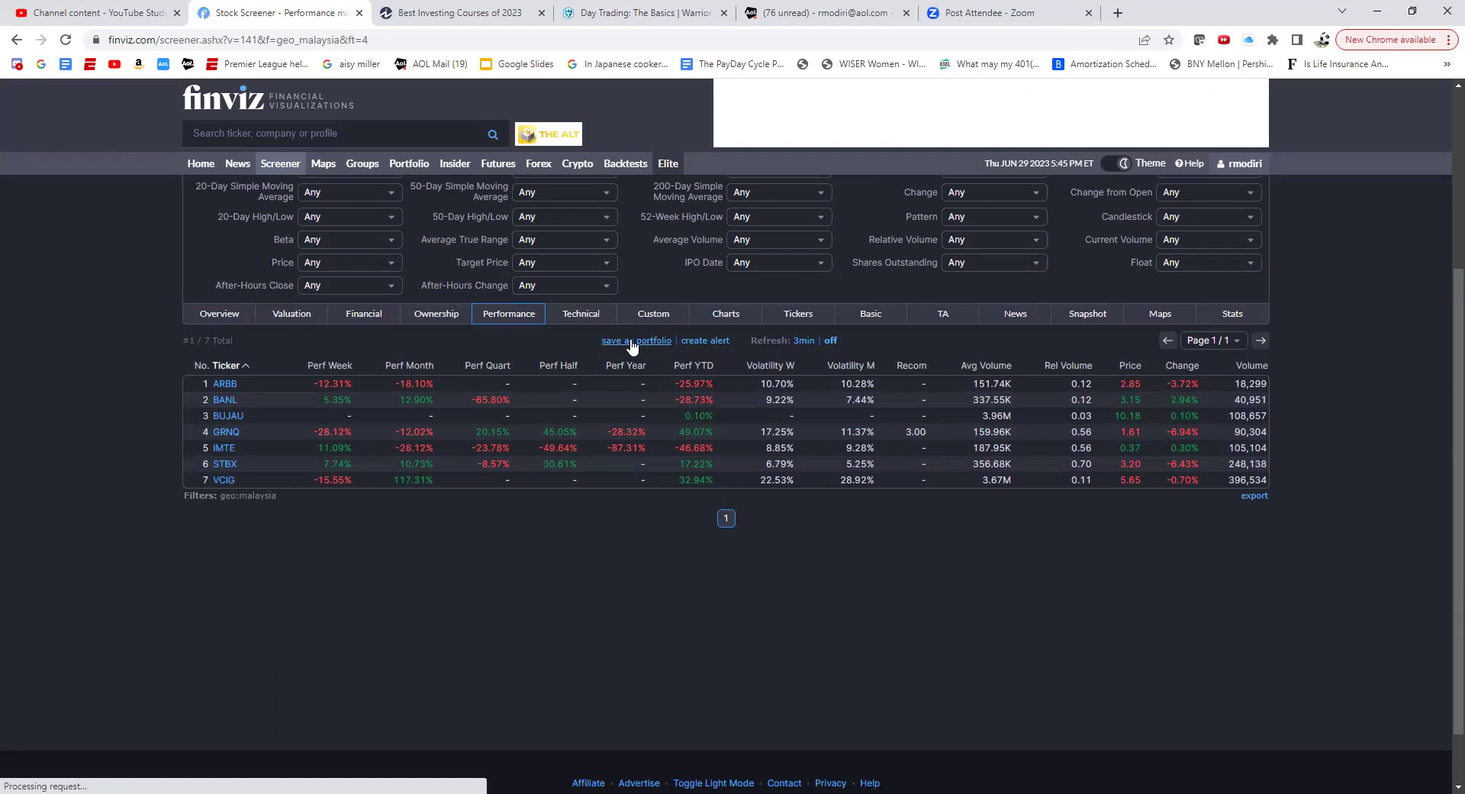
pyautogui.click(631, 347)
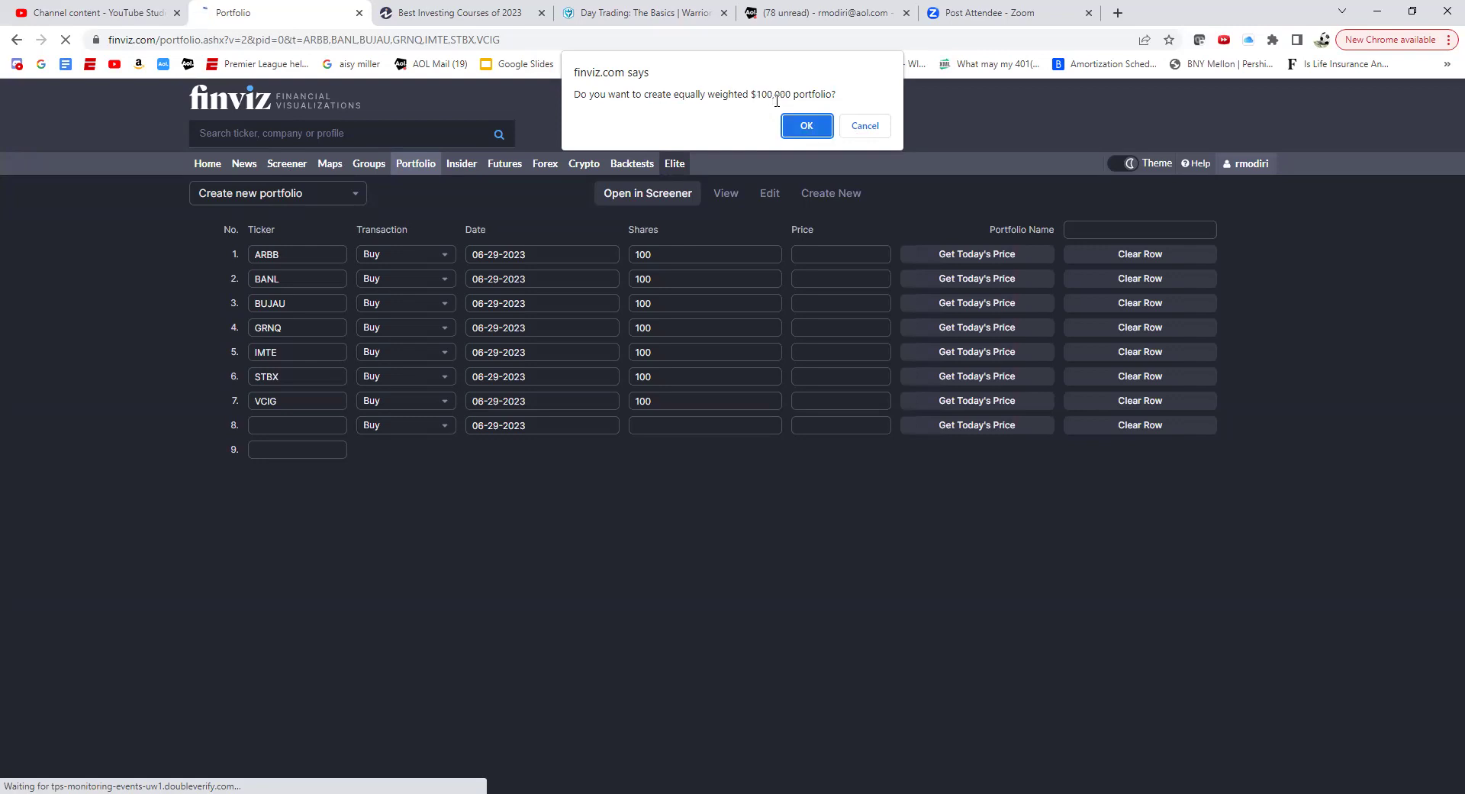
pyautogui.click(864, 127)
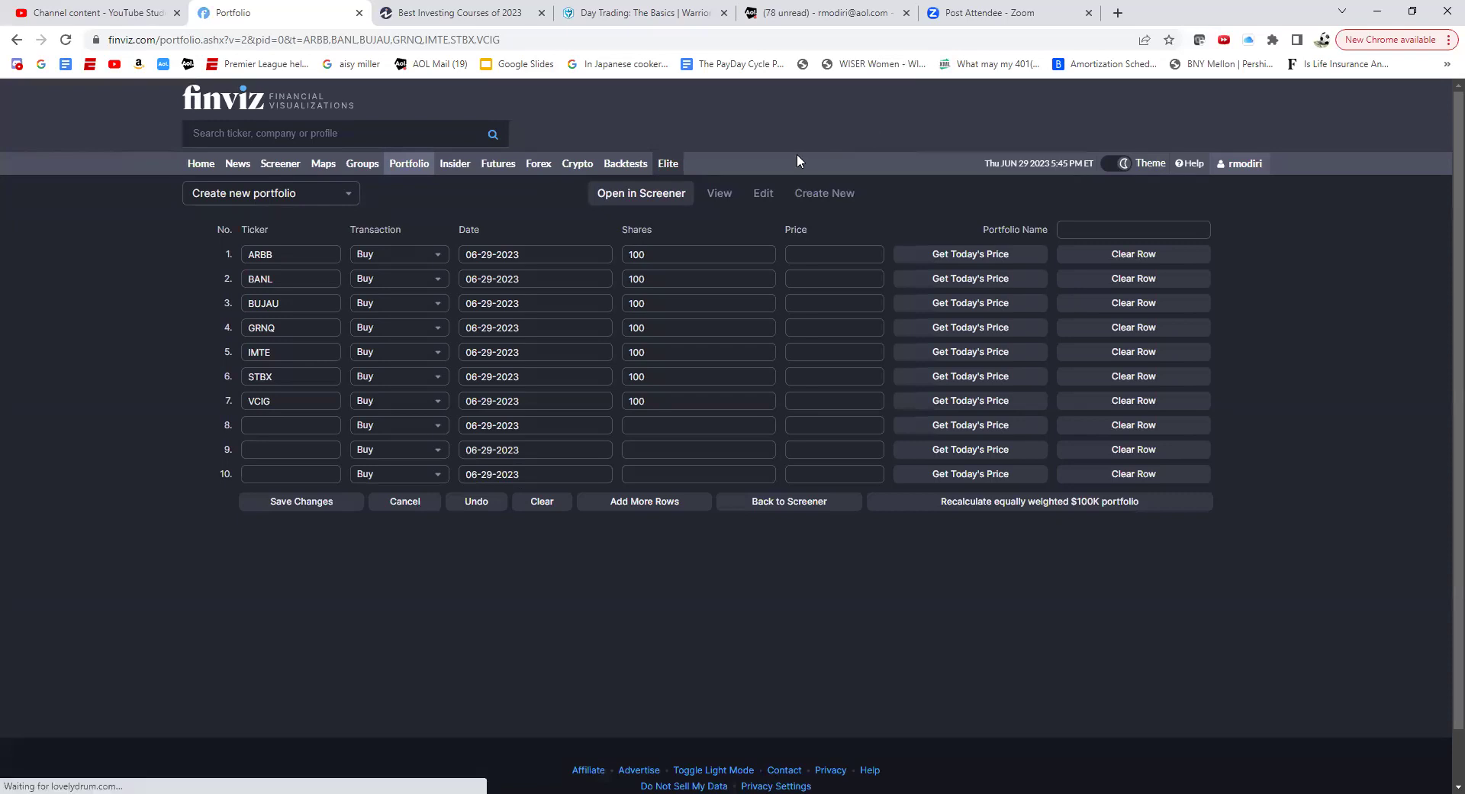
# Start a fresh stock screen limited to the tickers TSLA, VNM, AAPL and EFA
pyautogui.click(288, 170)
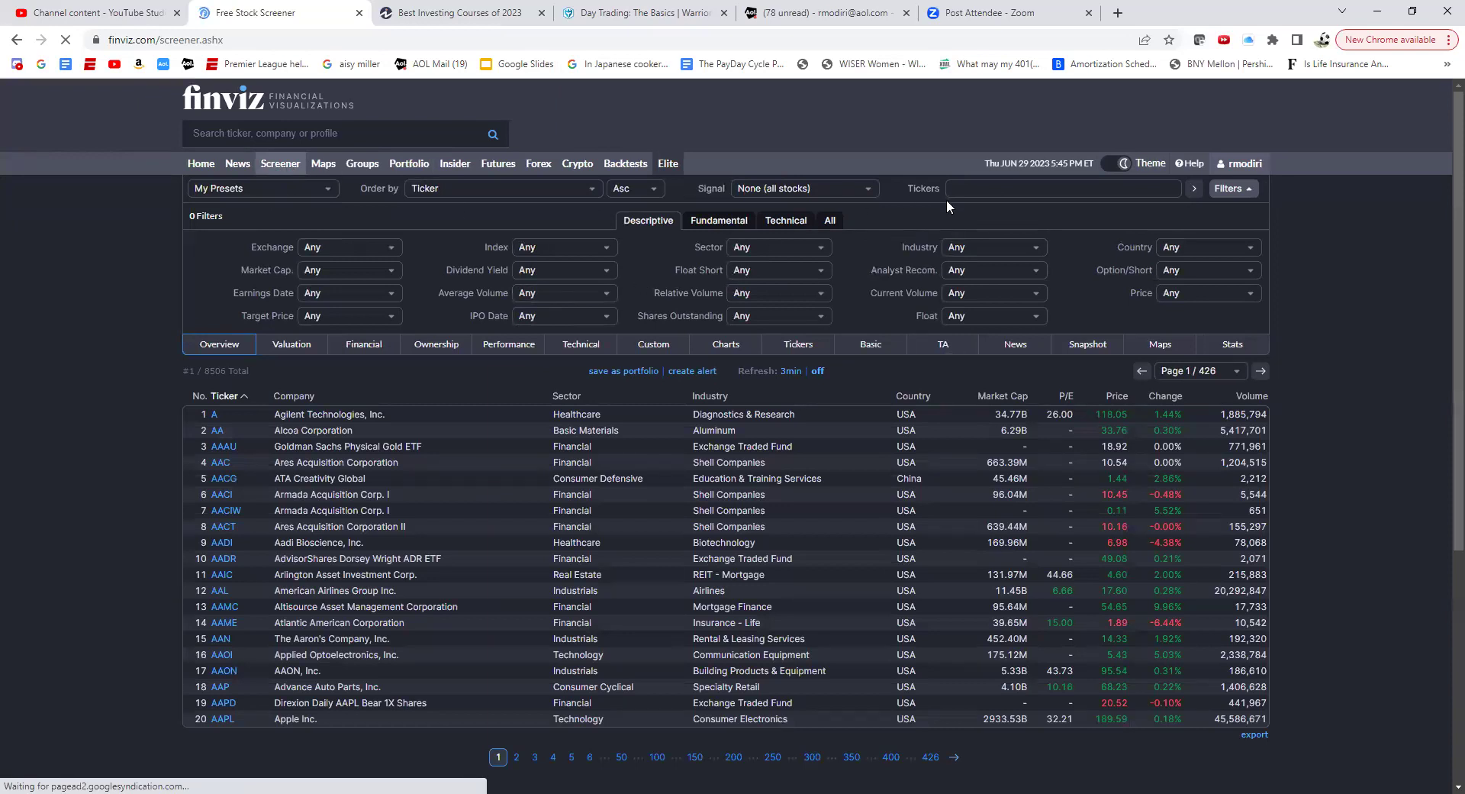
pyautogui.click(972, 190)
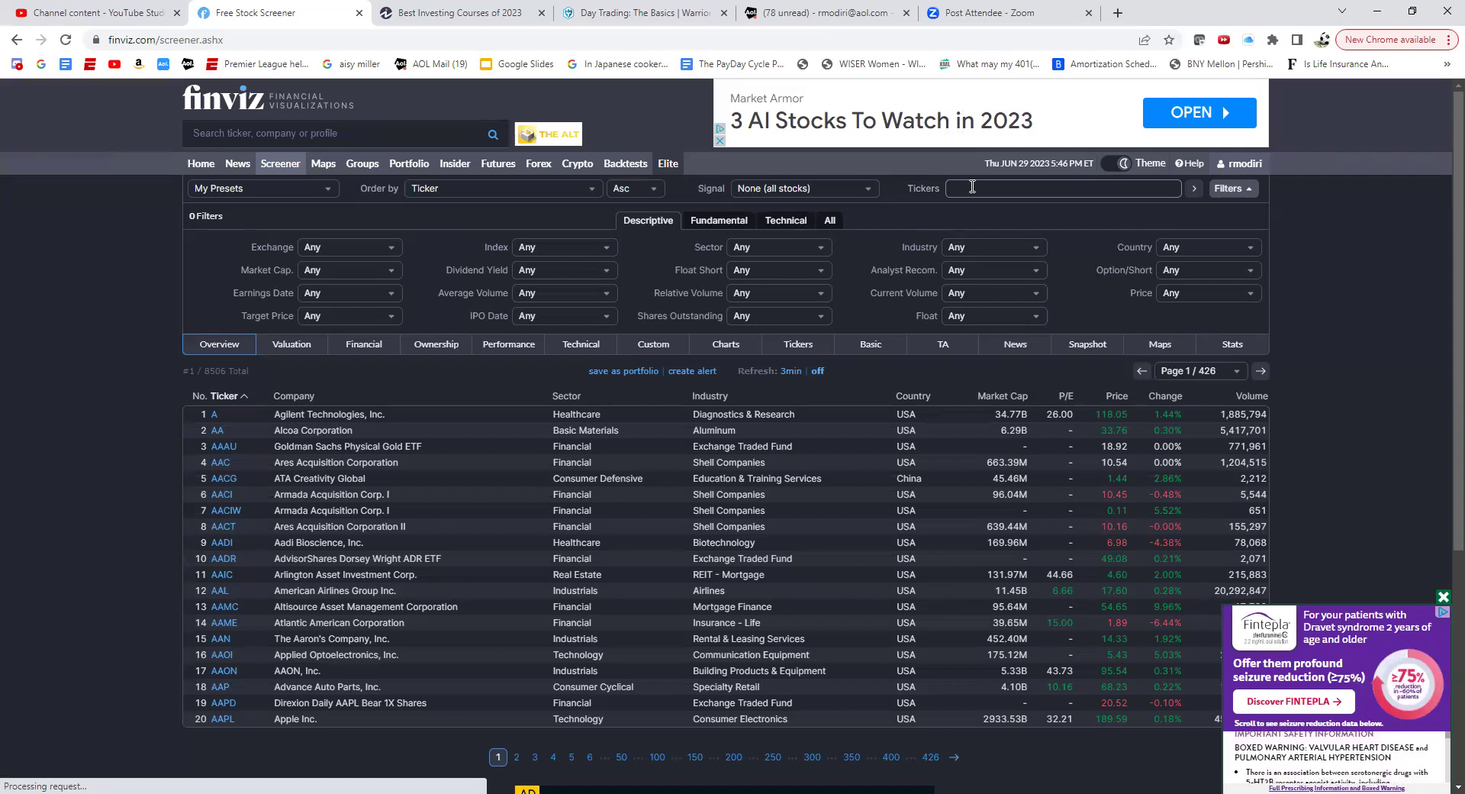
pyautogui.write('tsla')
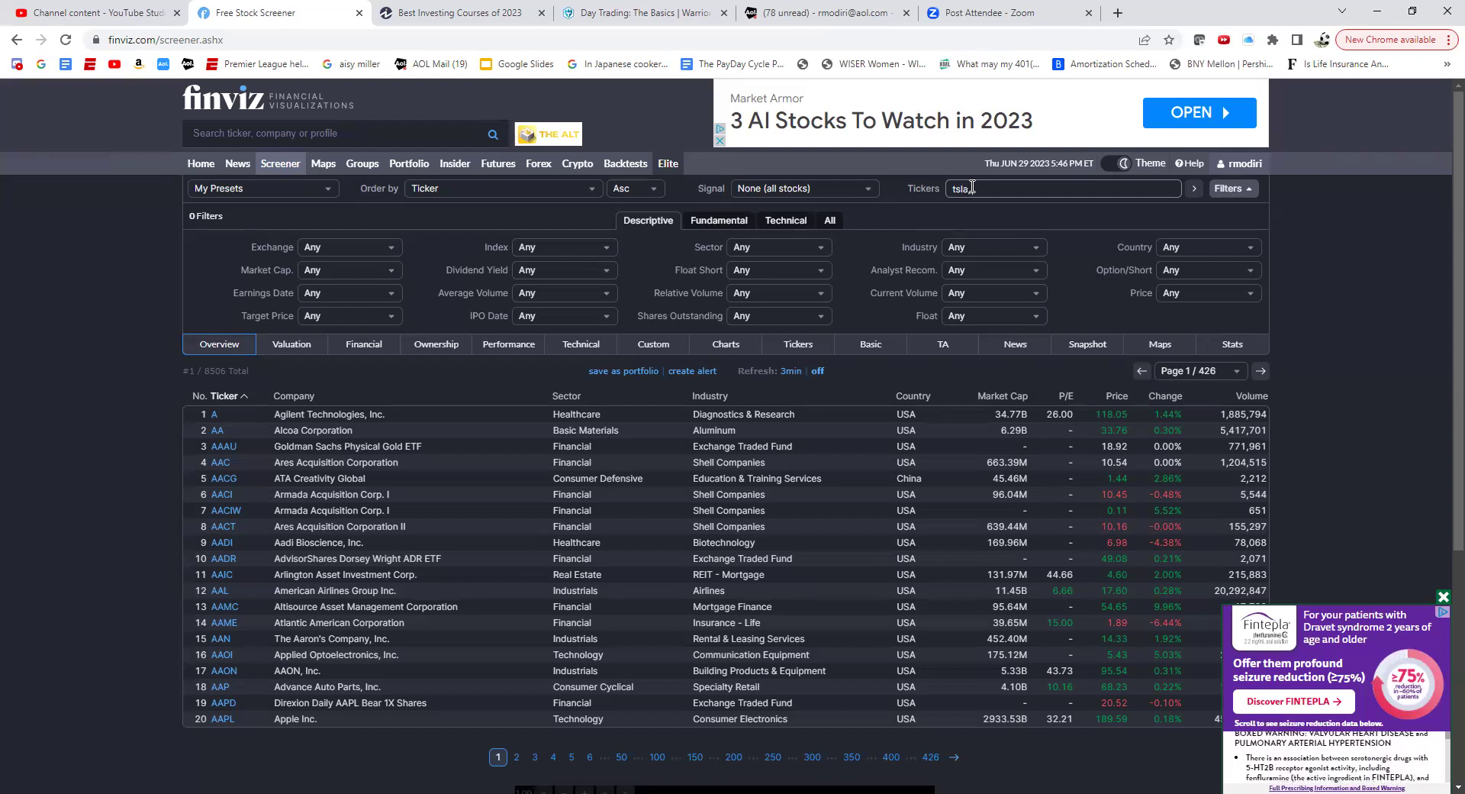
pyautogui.write(',nm,')
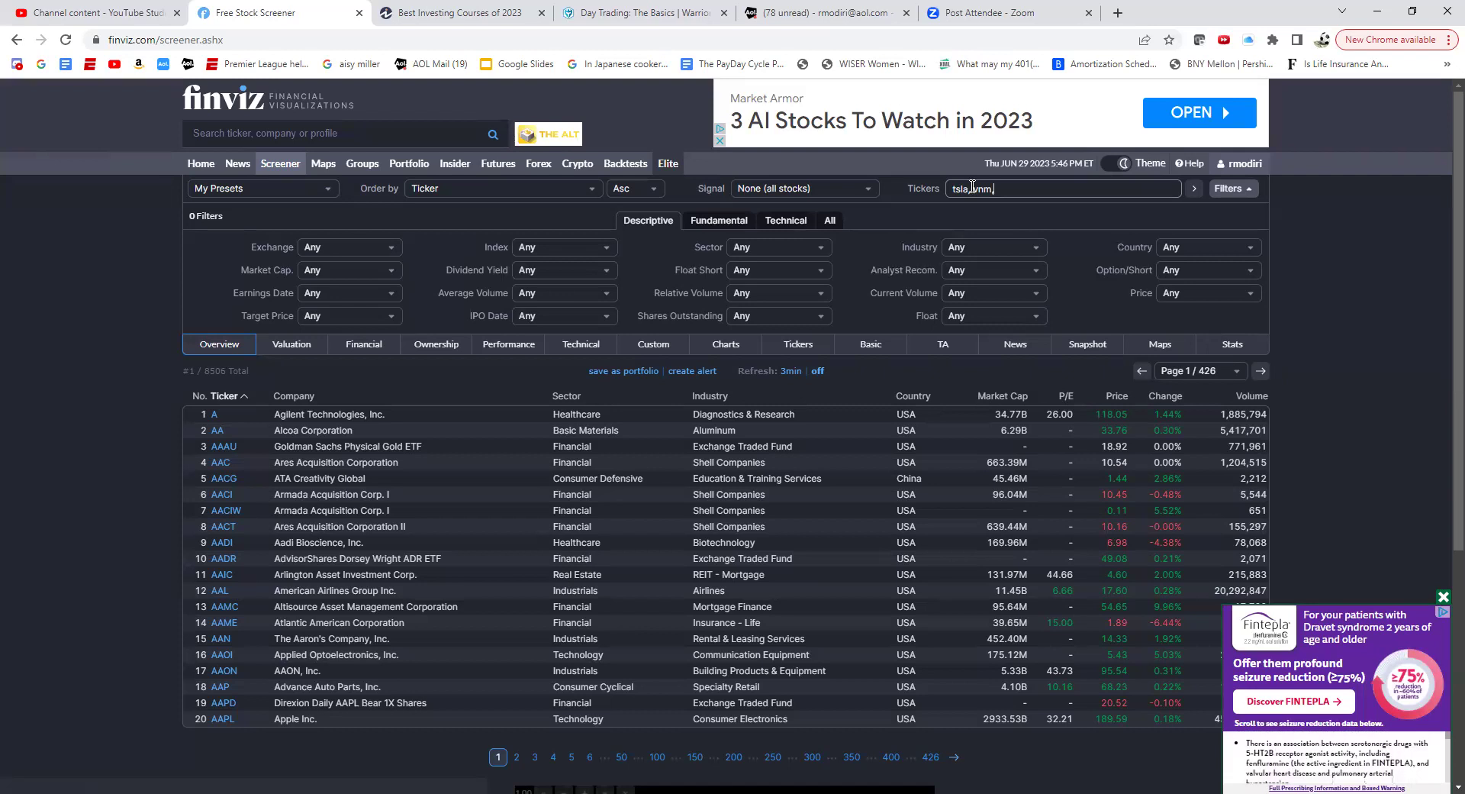
pyautogui.write('aapl,')
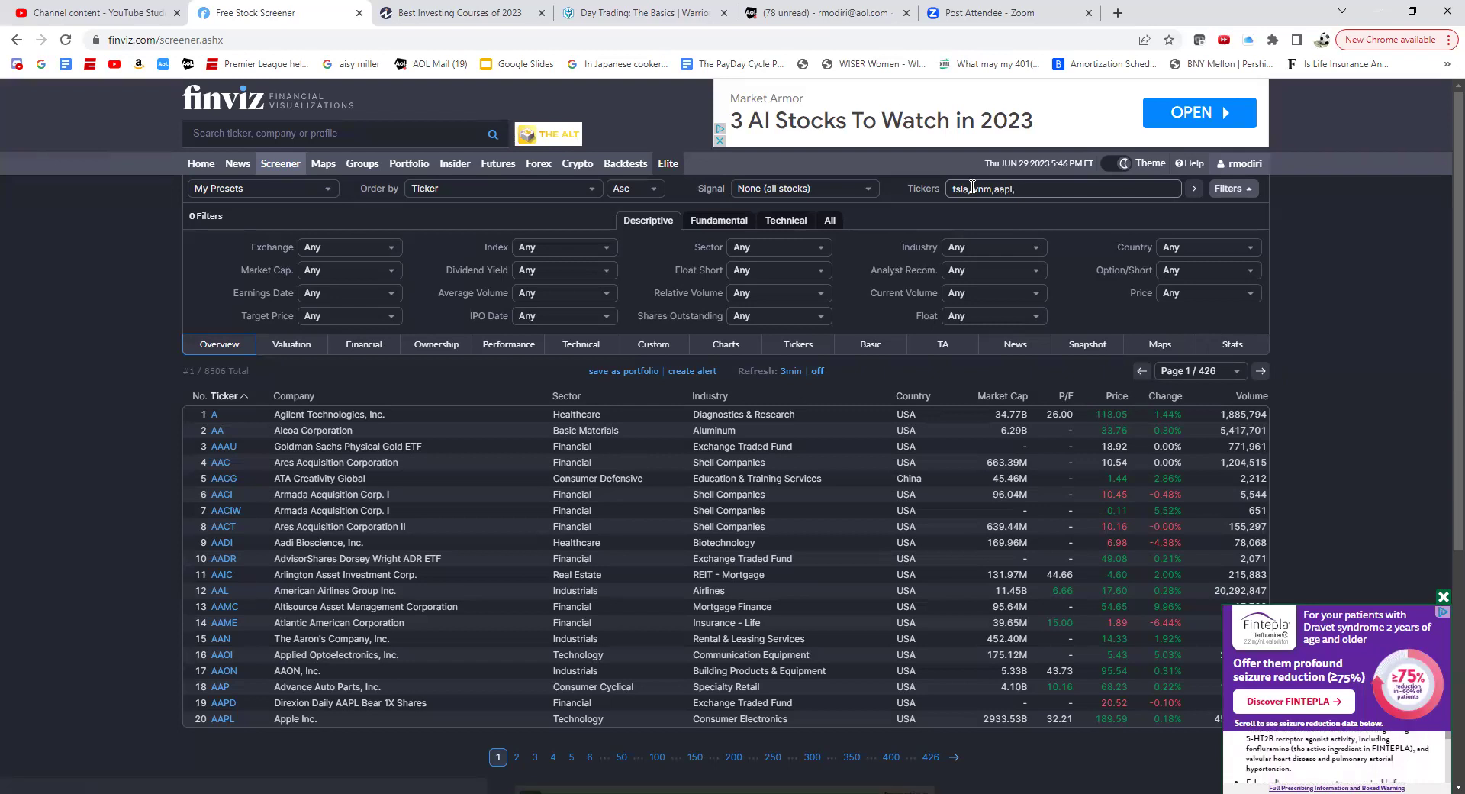
pyautogui.write('efa')
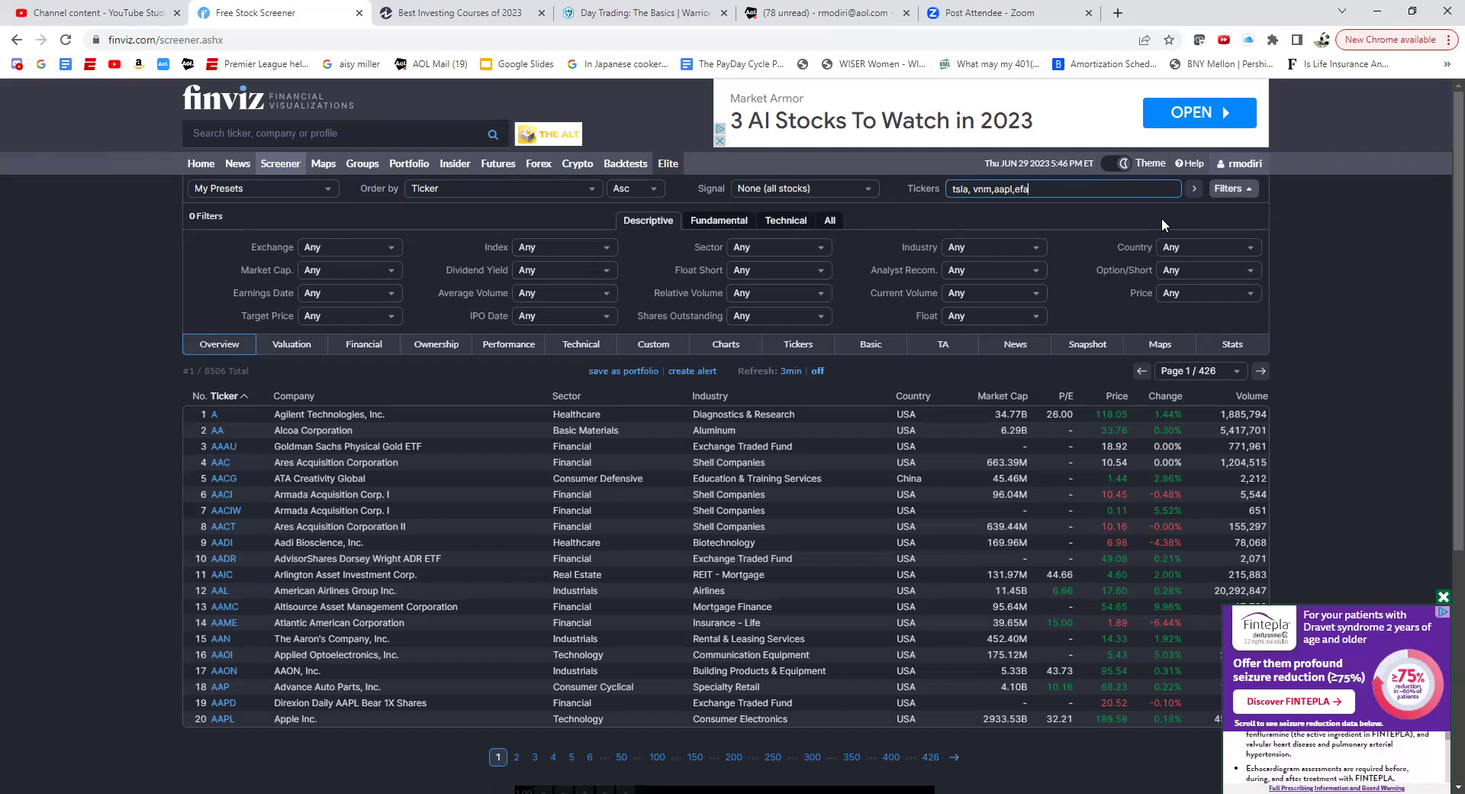
pyautogui.press('Return')
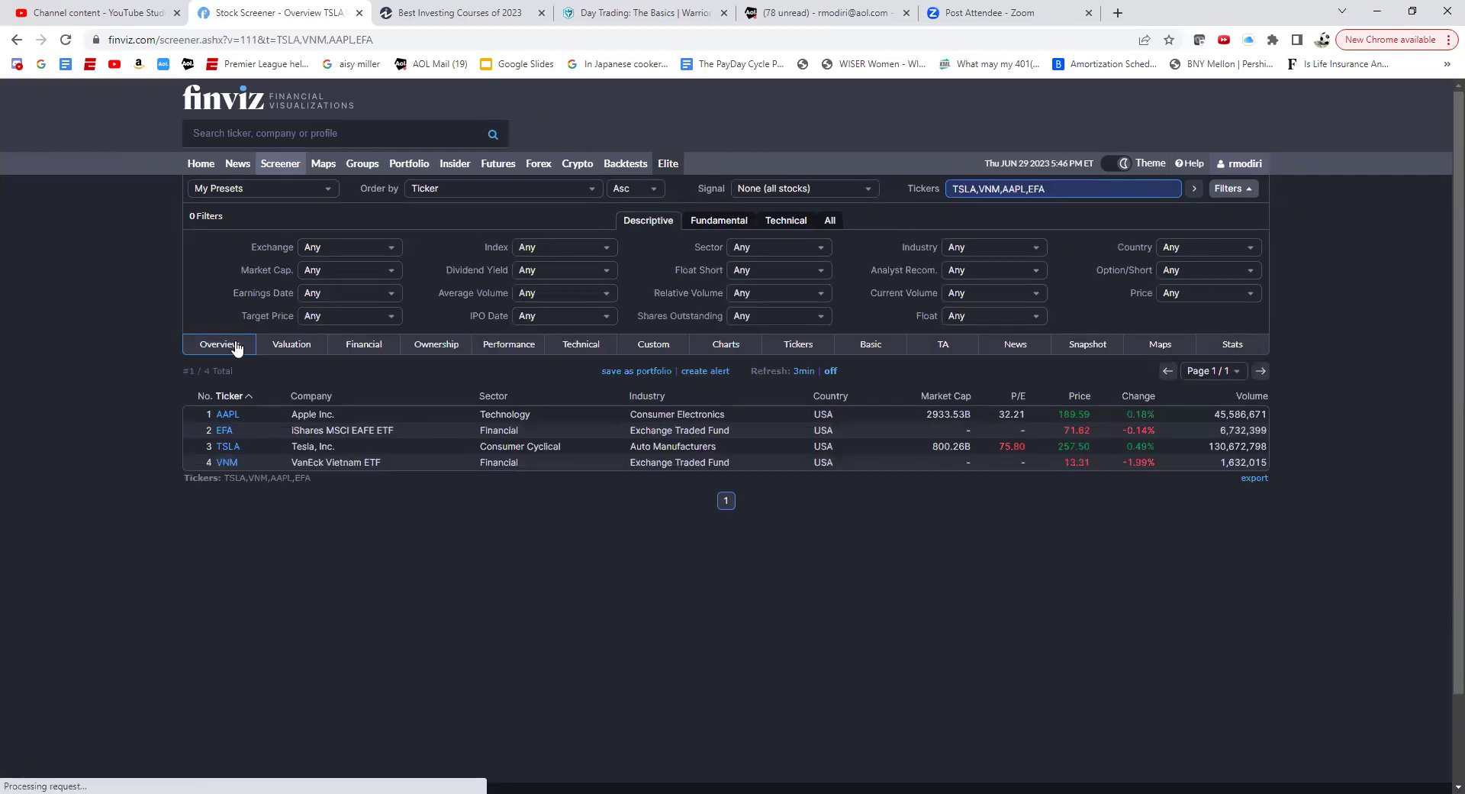
# Examine the four tickers in the Valuation, Financial, Ownership, Charts, Basic and TA views, and dismiss the pop-up ad
pyautogui.click(293, 347)
pyautogui.click(363, 345)
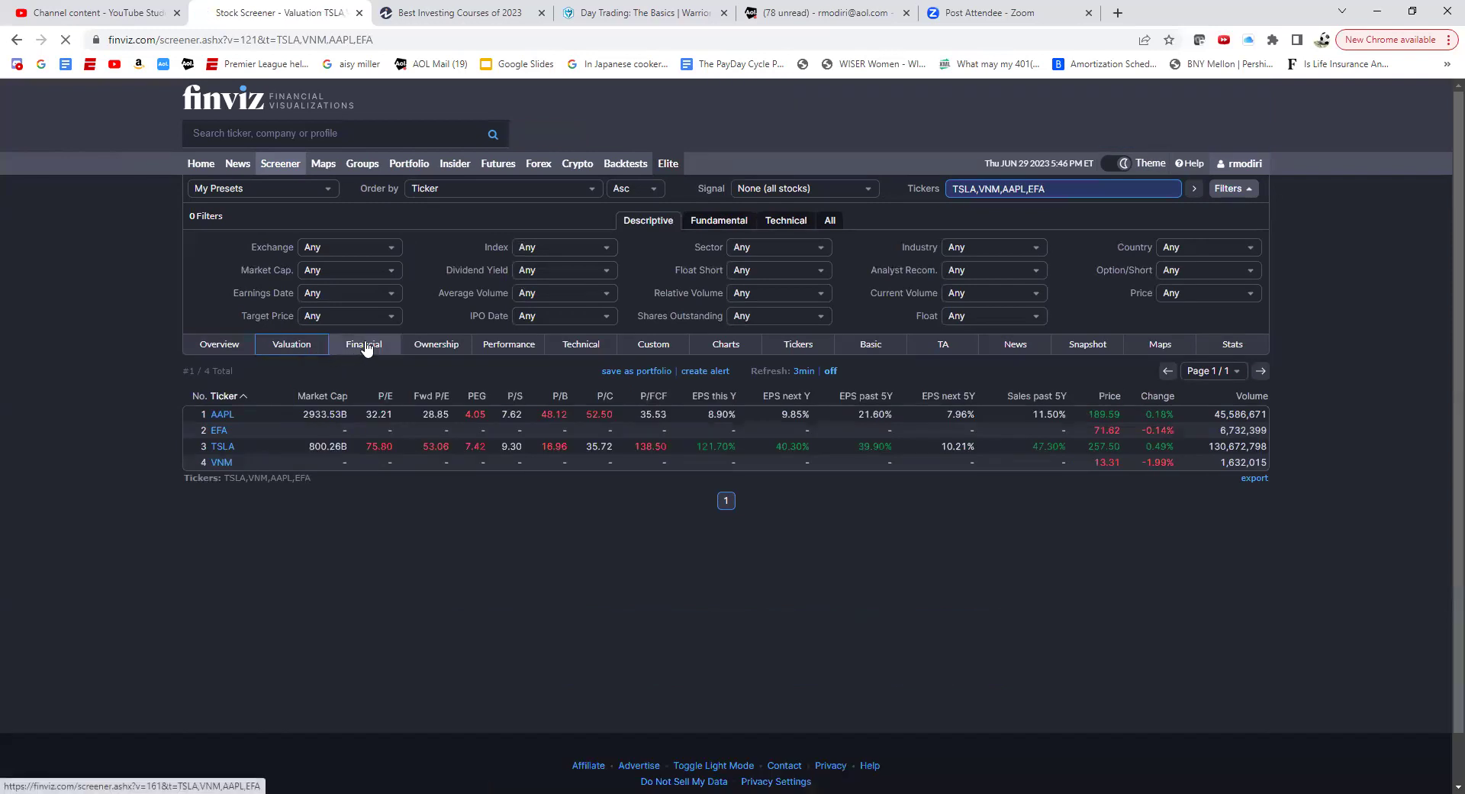
pyautogui.click(437, 348)
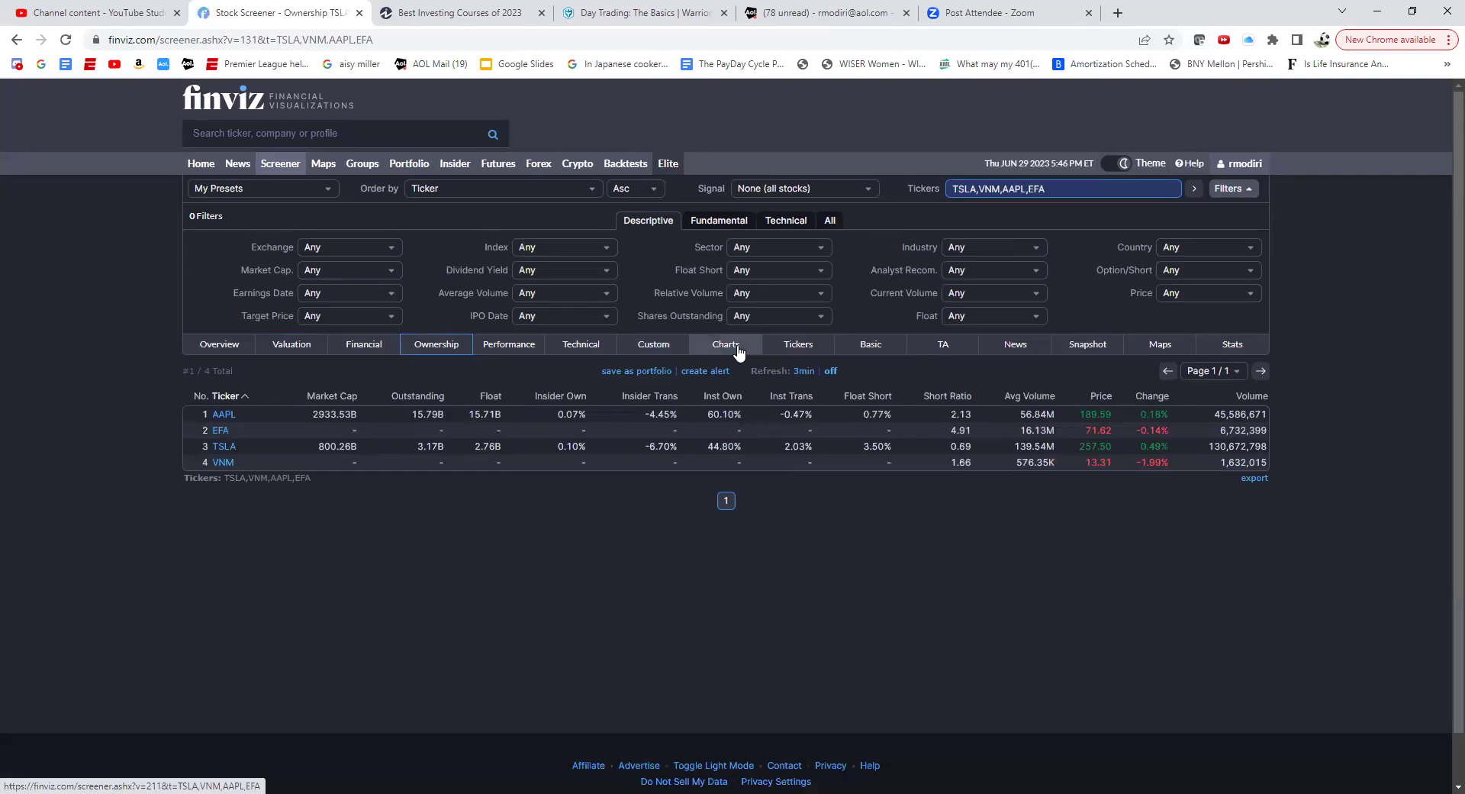
pyautogui.click(737, 348)
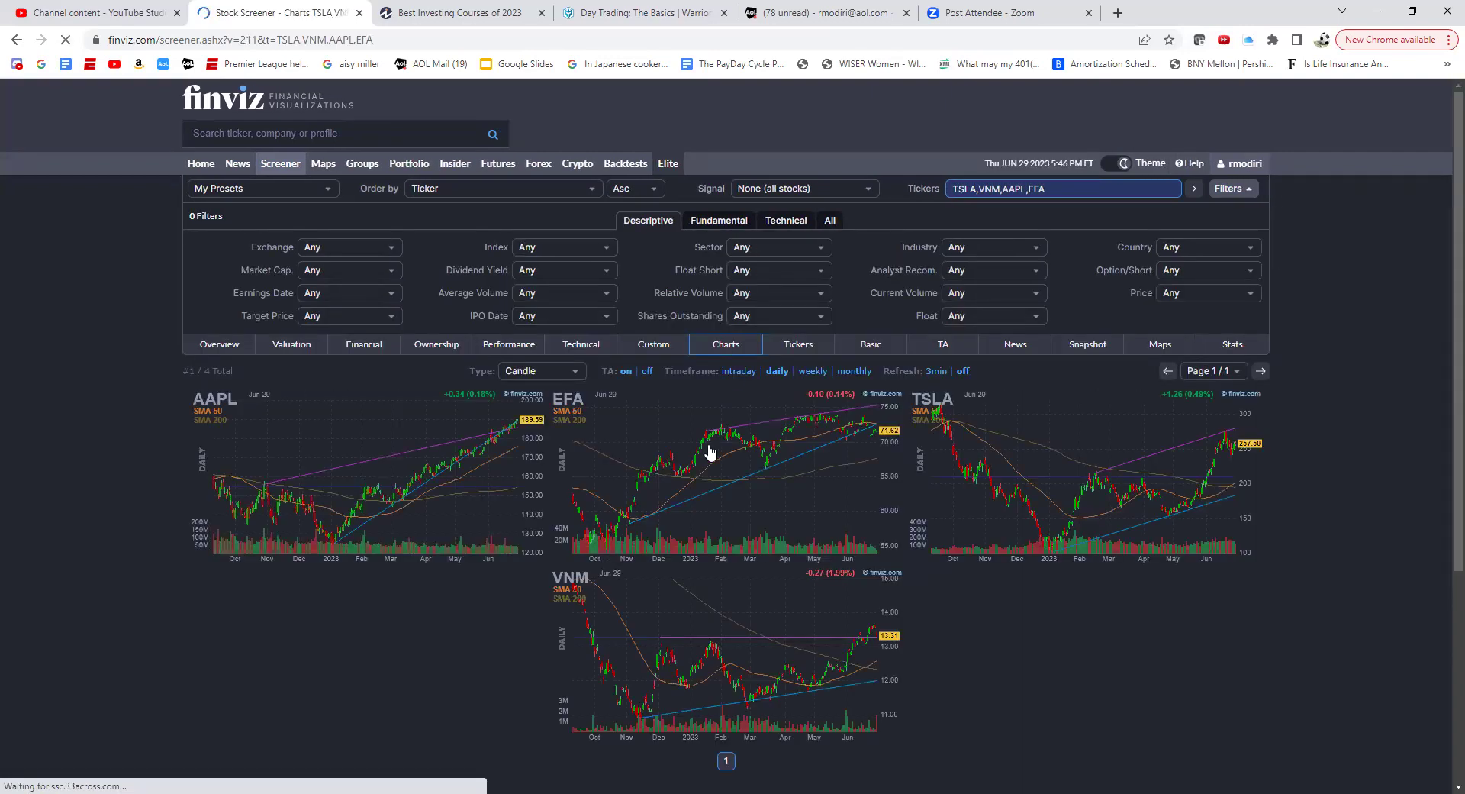
pyautogui.click(868, 346)
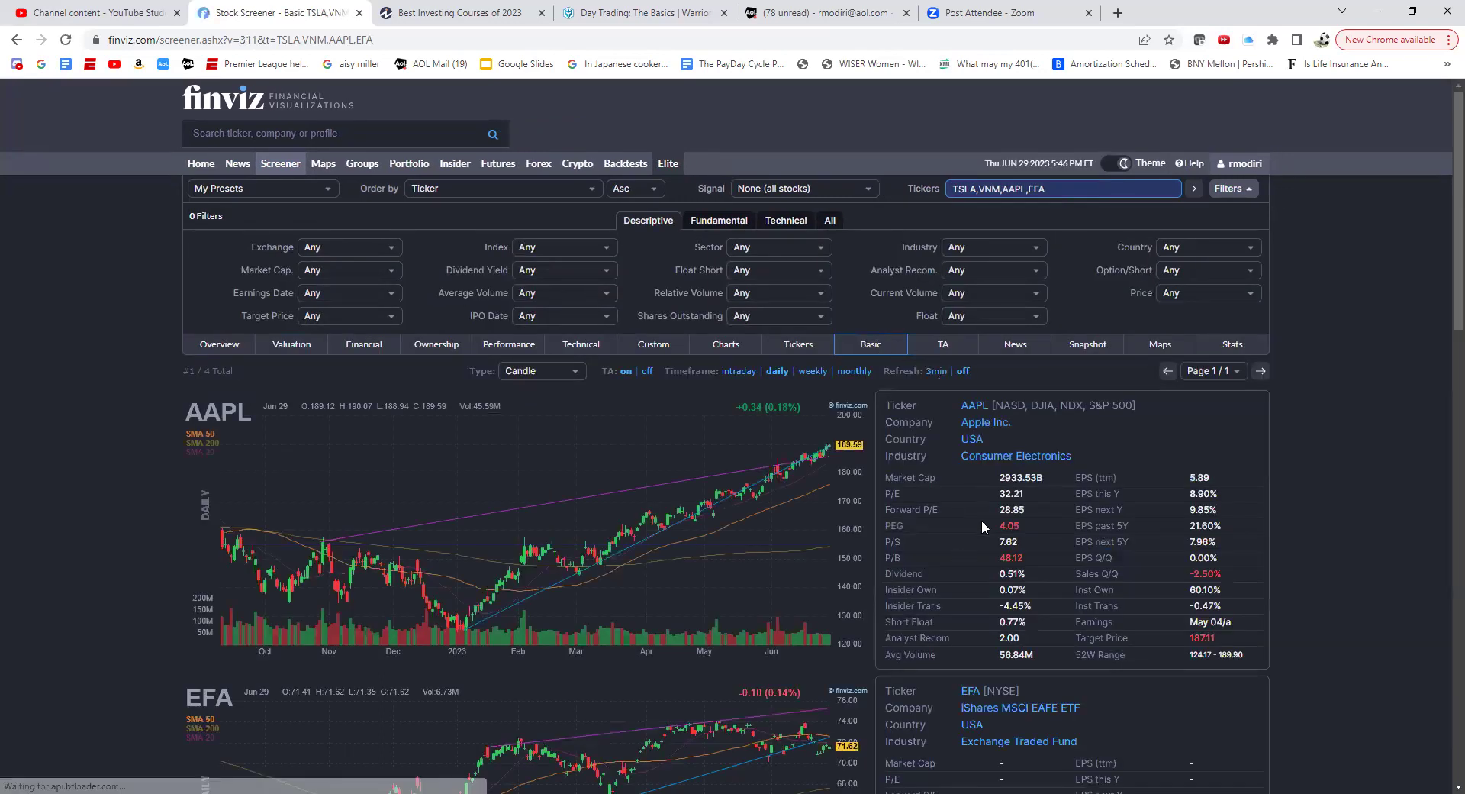
pyautogui.click(948, 345)
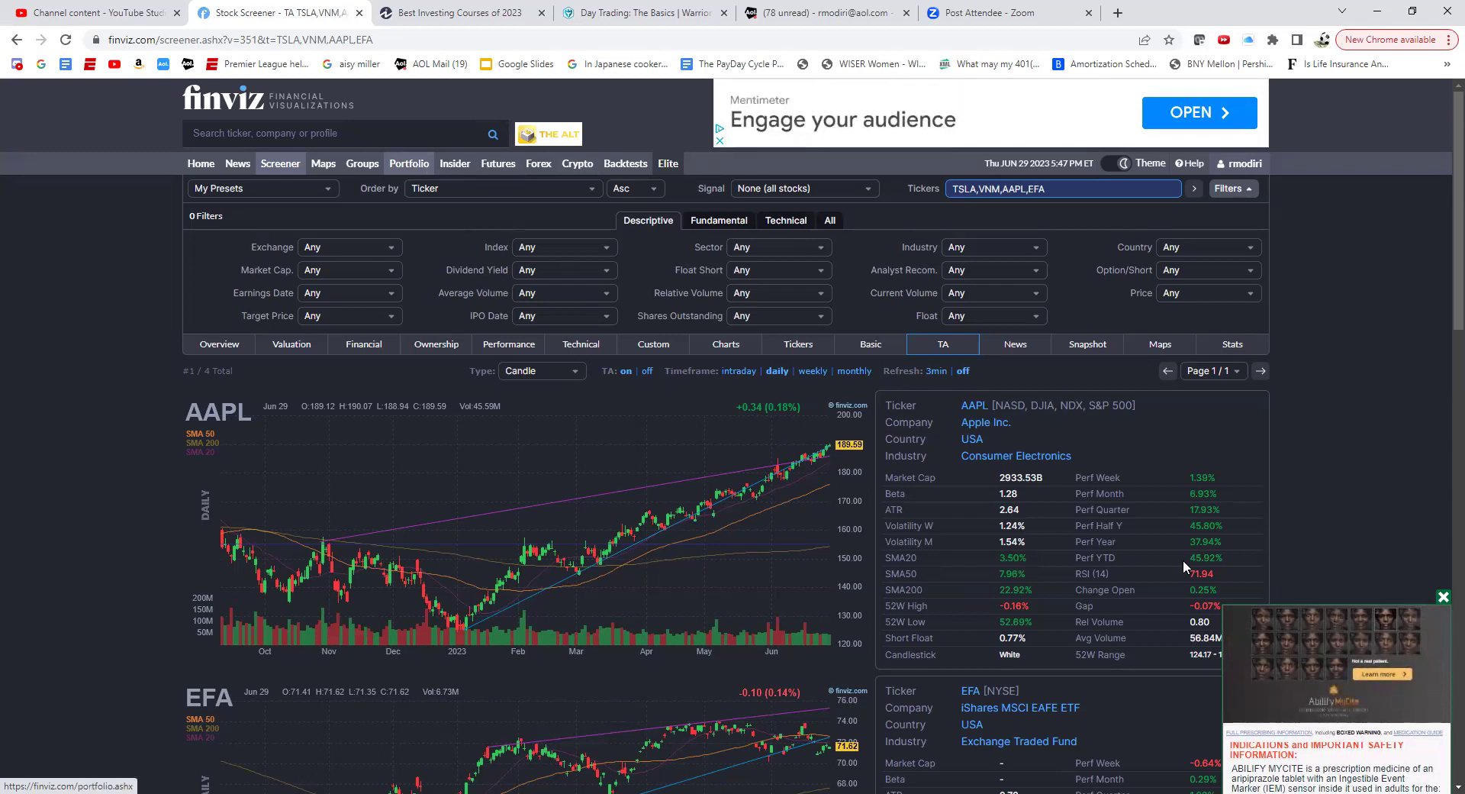
pyautogui.click(1443, 596)
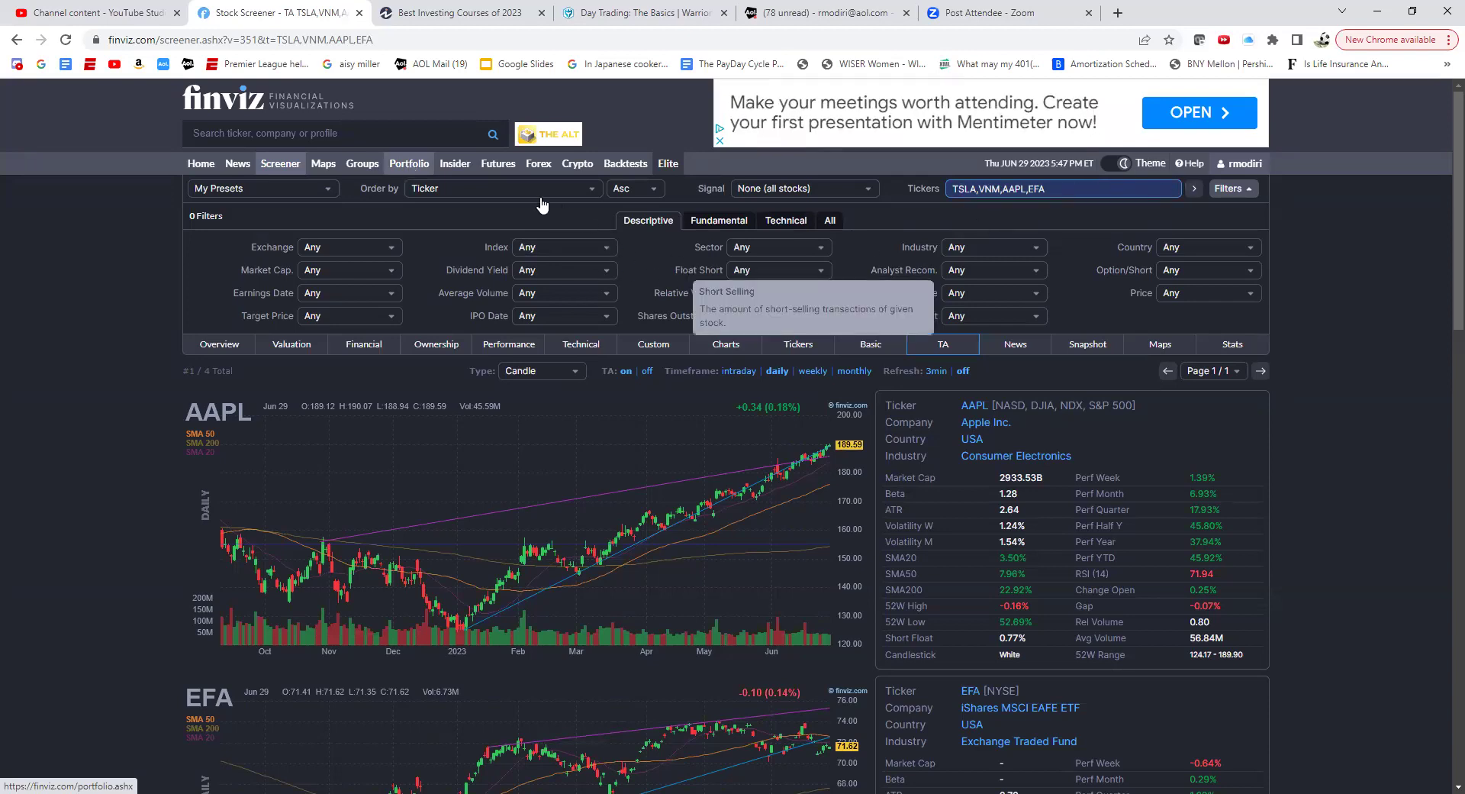
# Open the saved CFA2012 portfolio, review its holdings and portfolio map, and browse the list of other saved portfolios
pyautogui.click(408, 166)
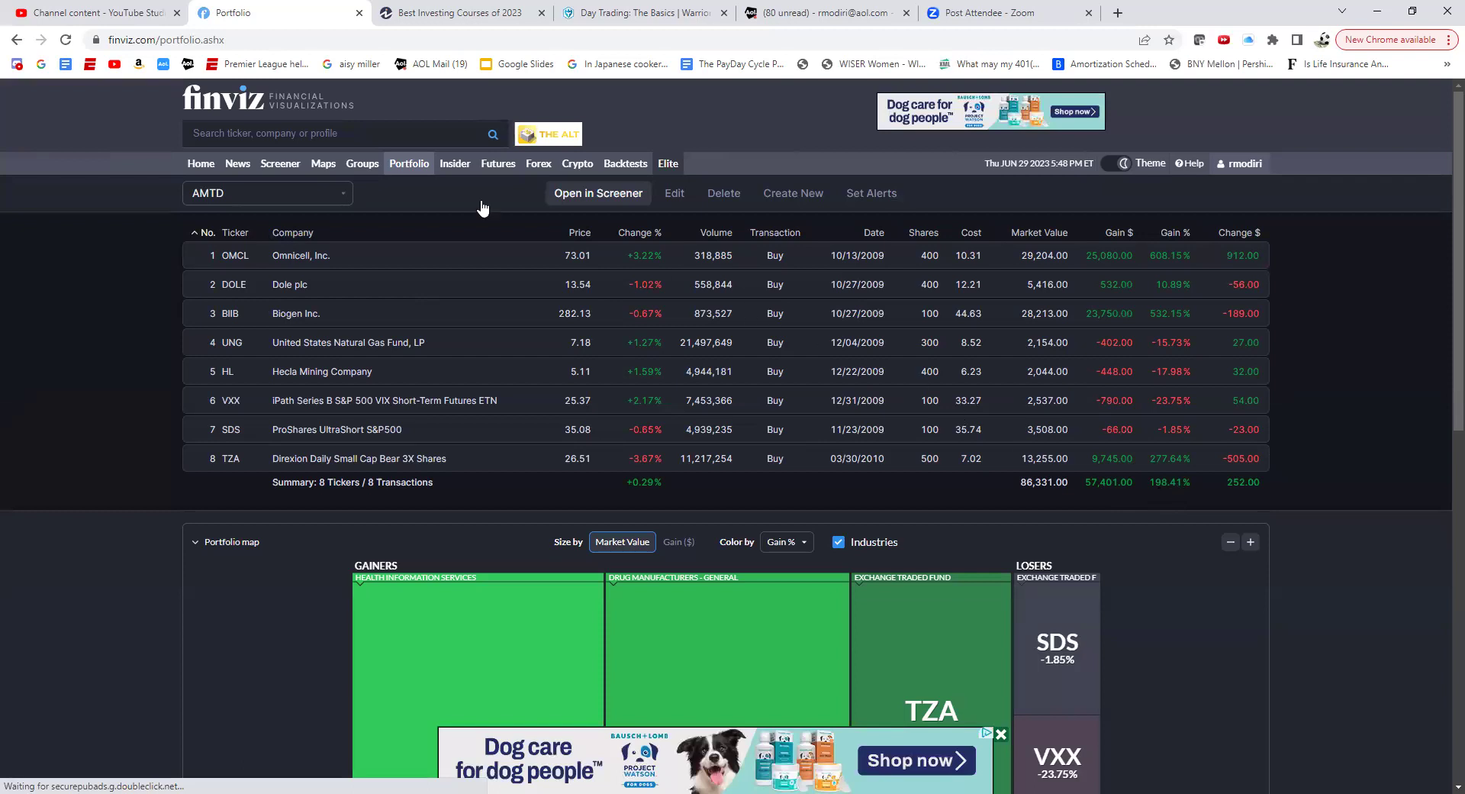
pyautogui.click(344, 196)
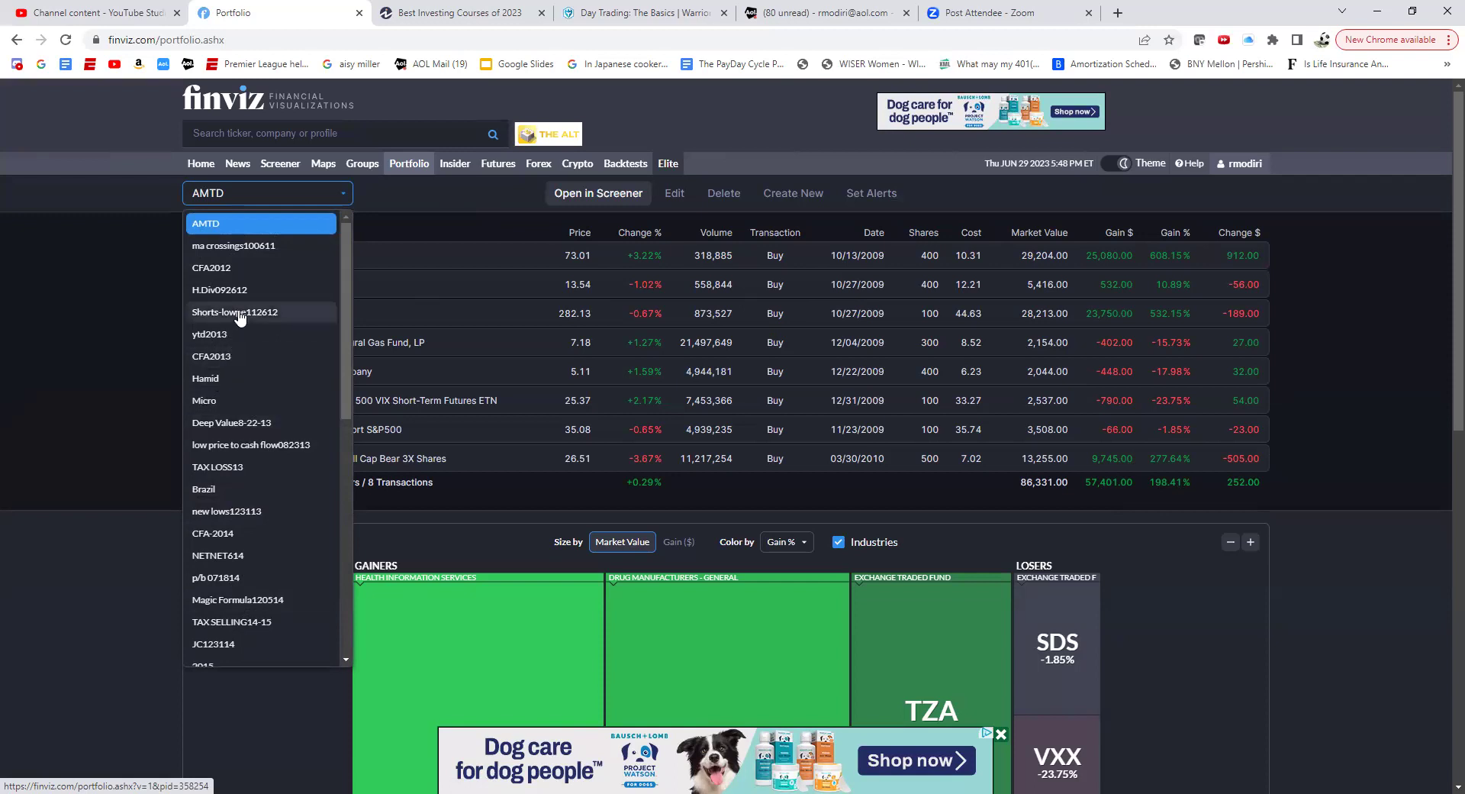
pyautogui.click(224, 268)
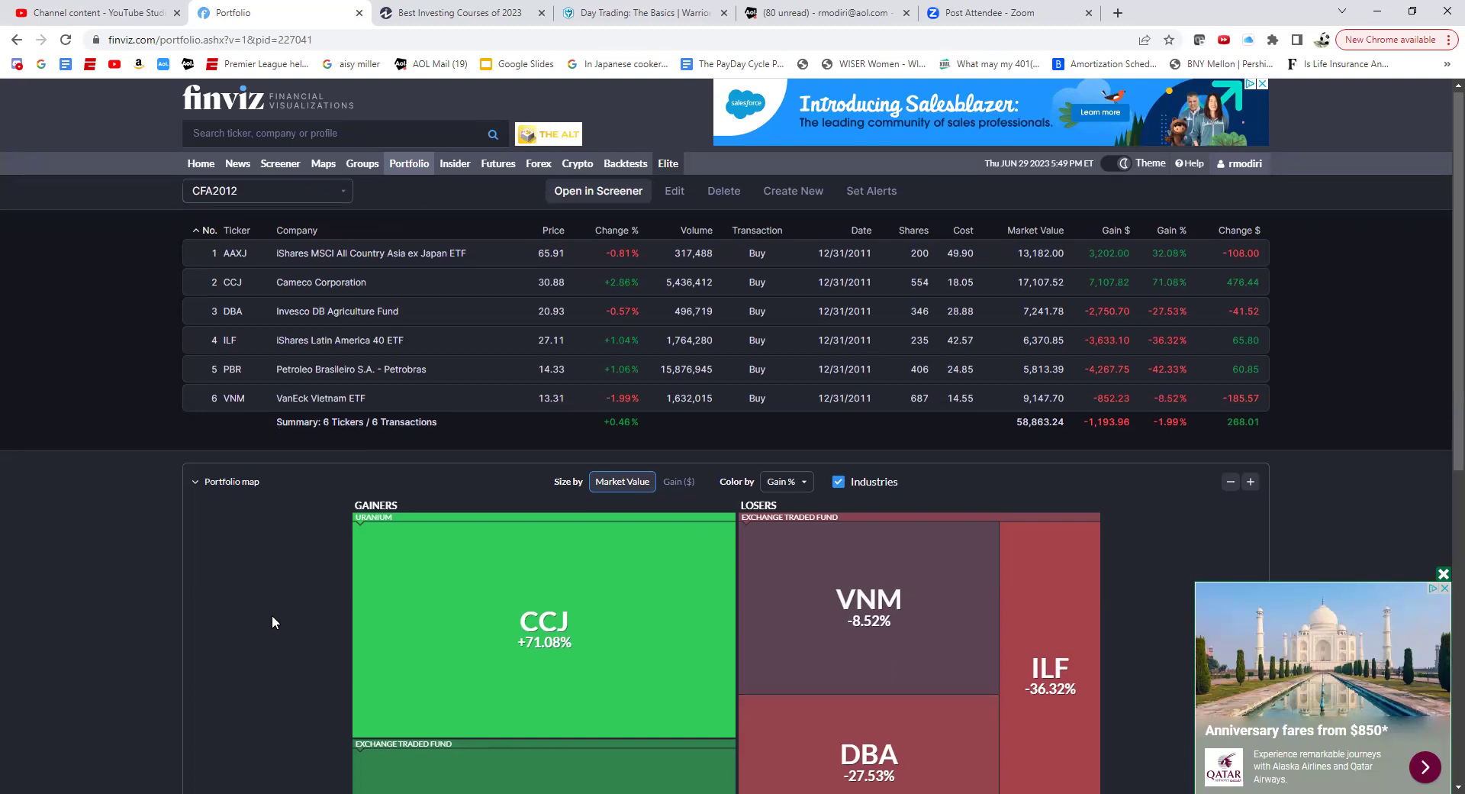
pyautogui.scroll(-5, 272, 615)
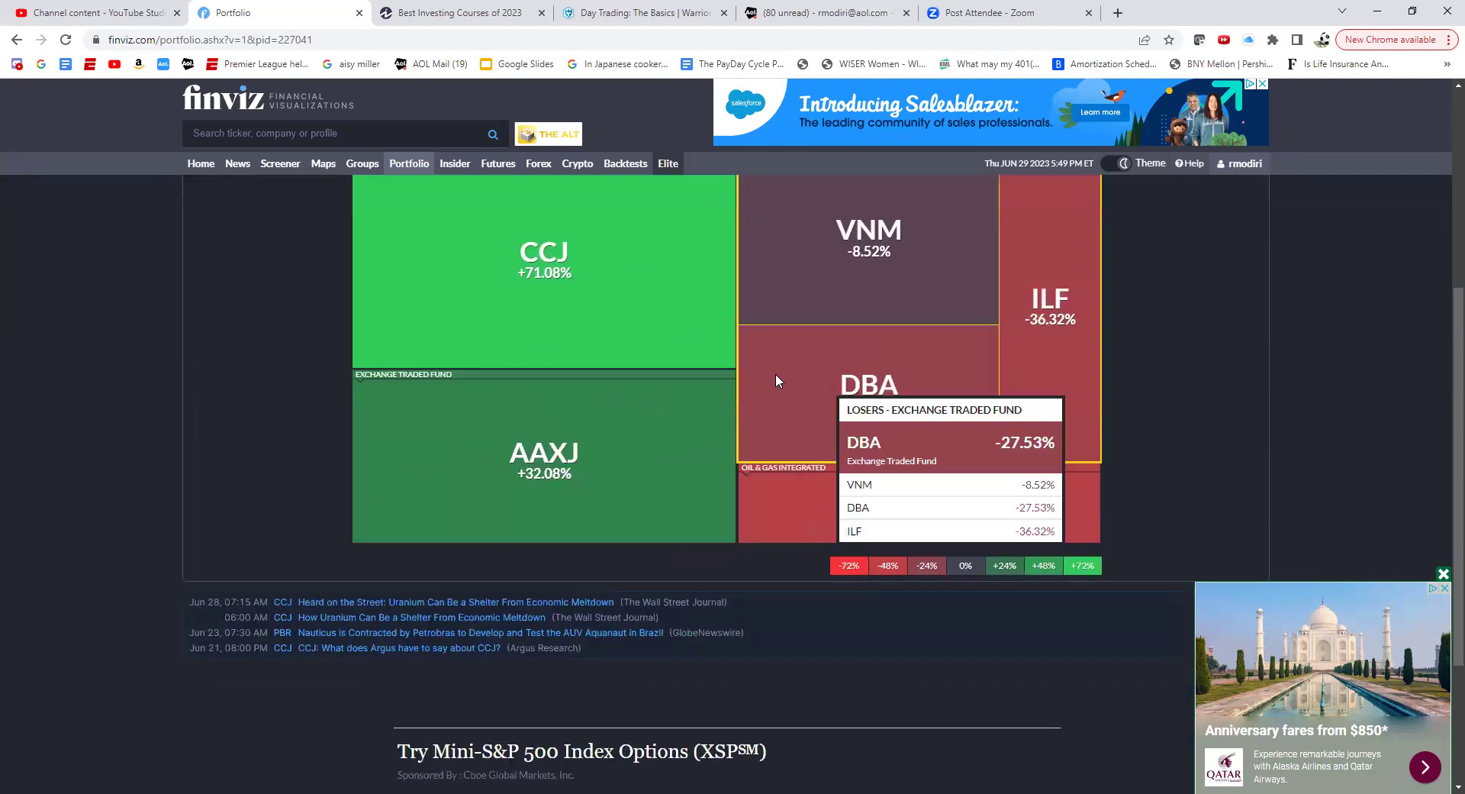
pyautogui.click(1443, 573)
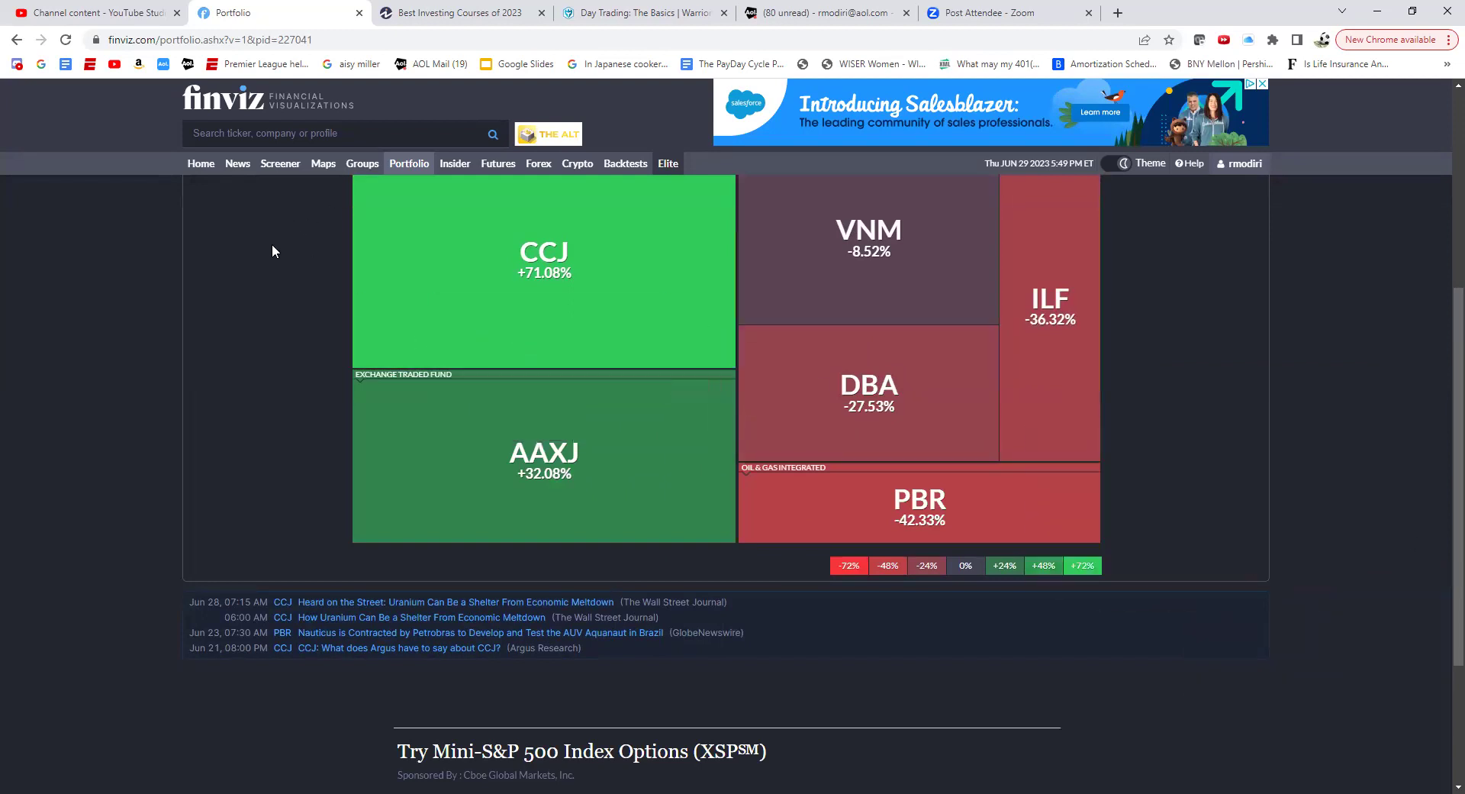
pyautogui.scroll(5, 259, 277)
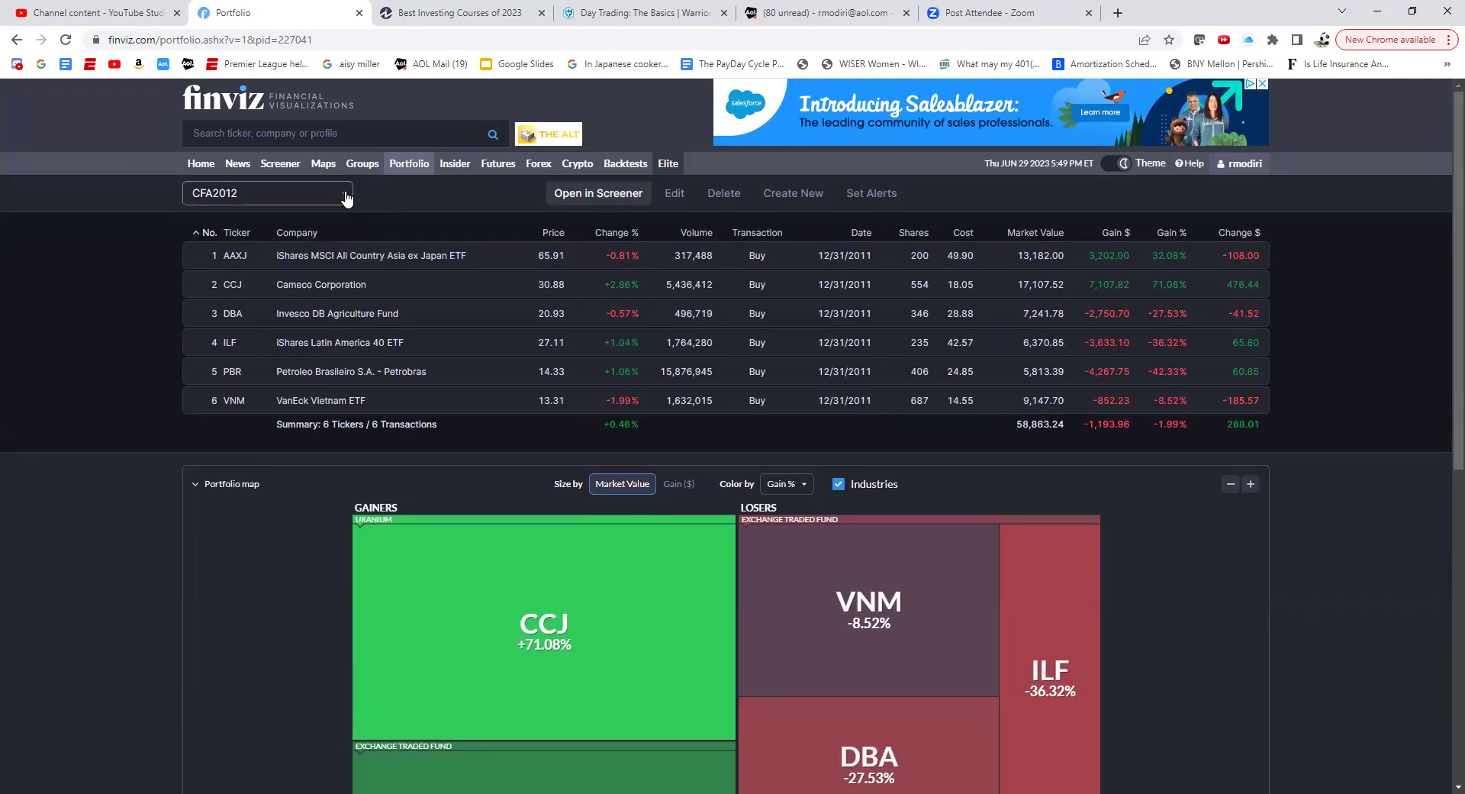
pyautogui.click(345, 192)
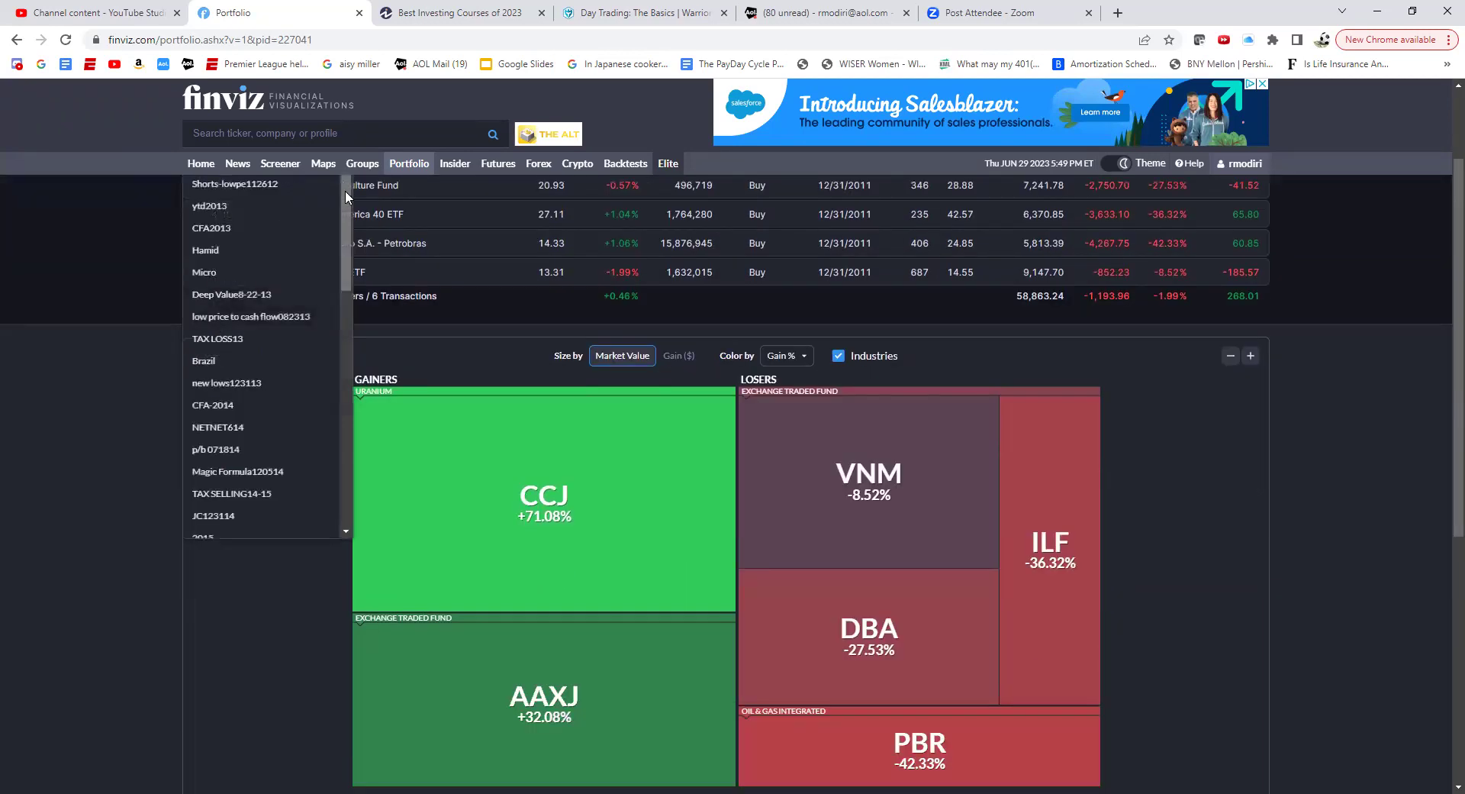
# Return to the stock screener, load the saved WC 2022 ETFs preset, and dismiss the pop-up ad
pyautogui.click(287, 166)
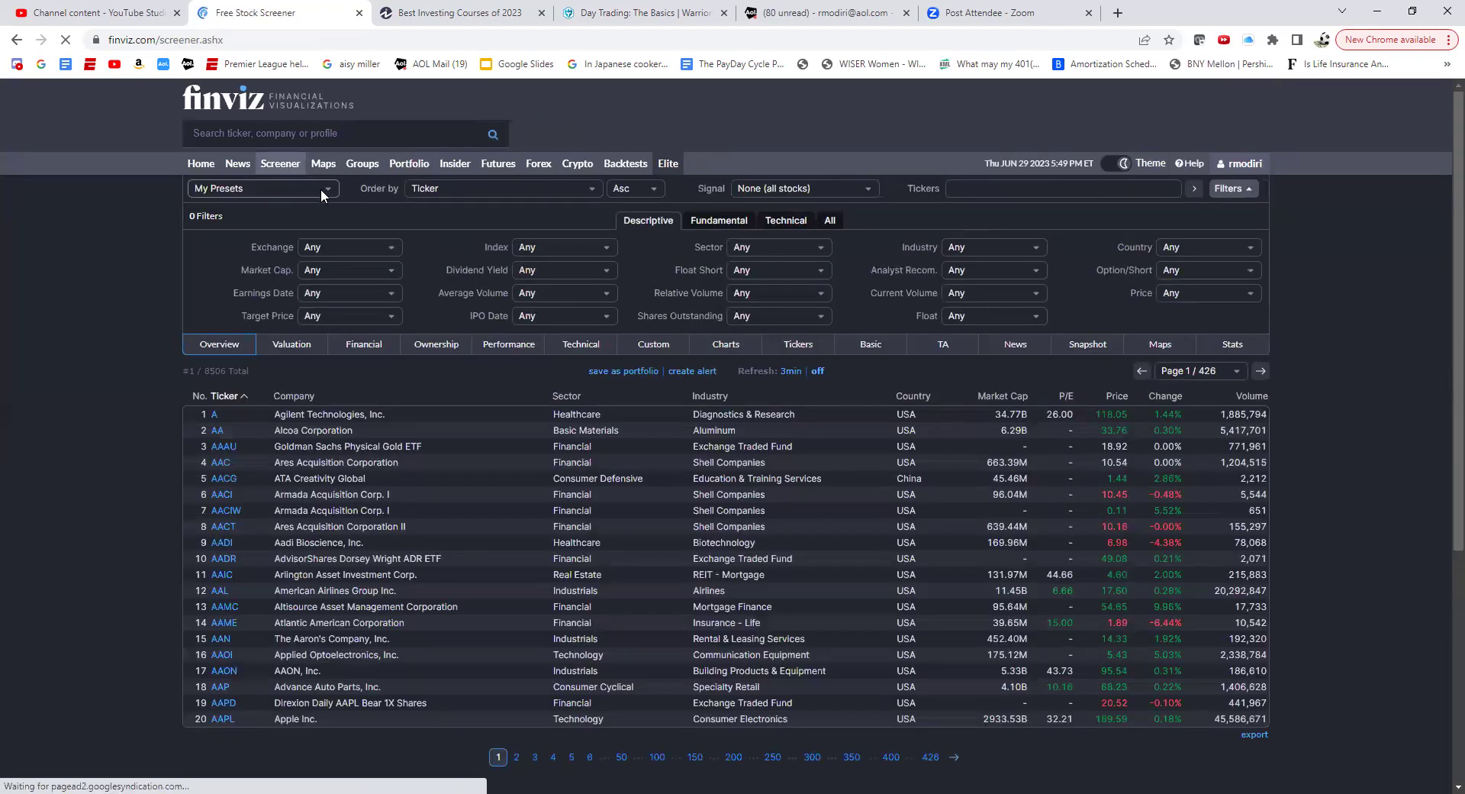
pyautogui.click(324, 189)
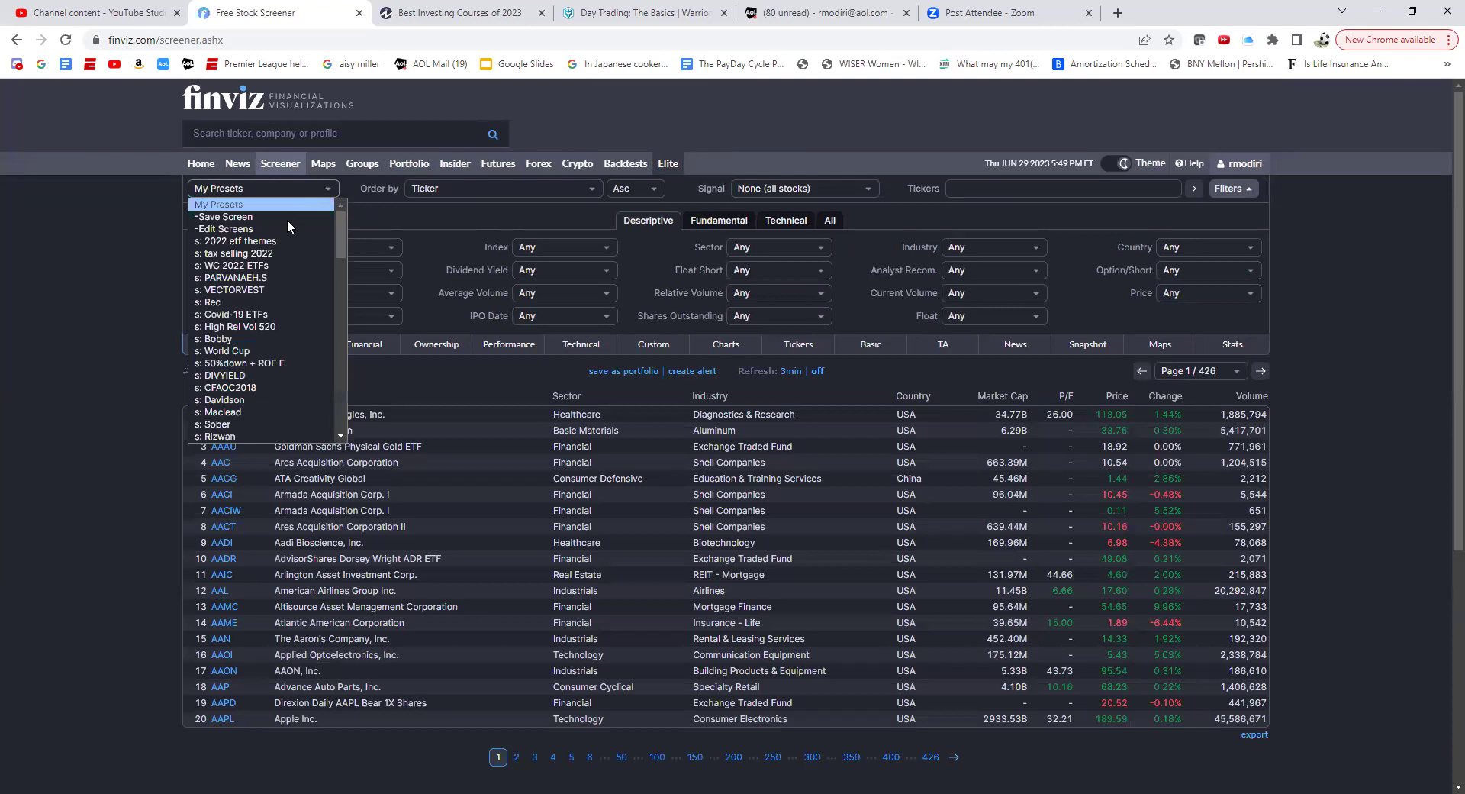
pyautogui.click(258, 267)
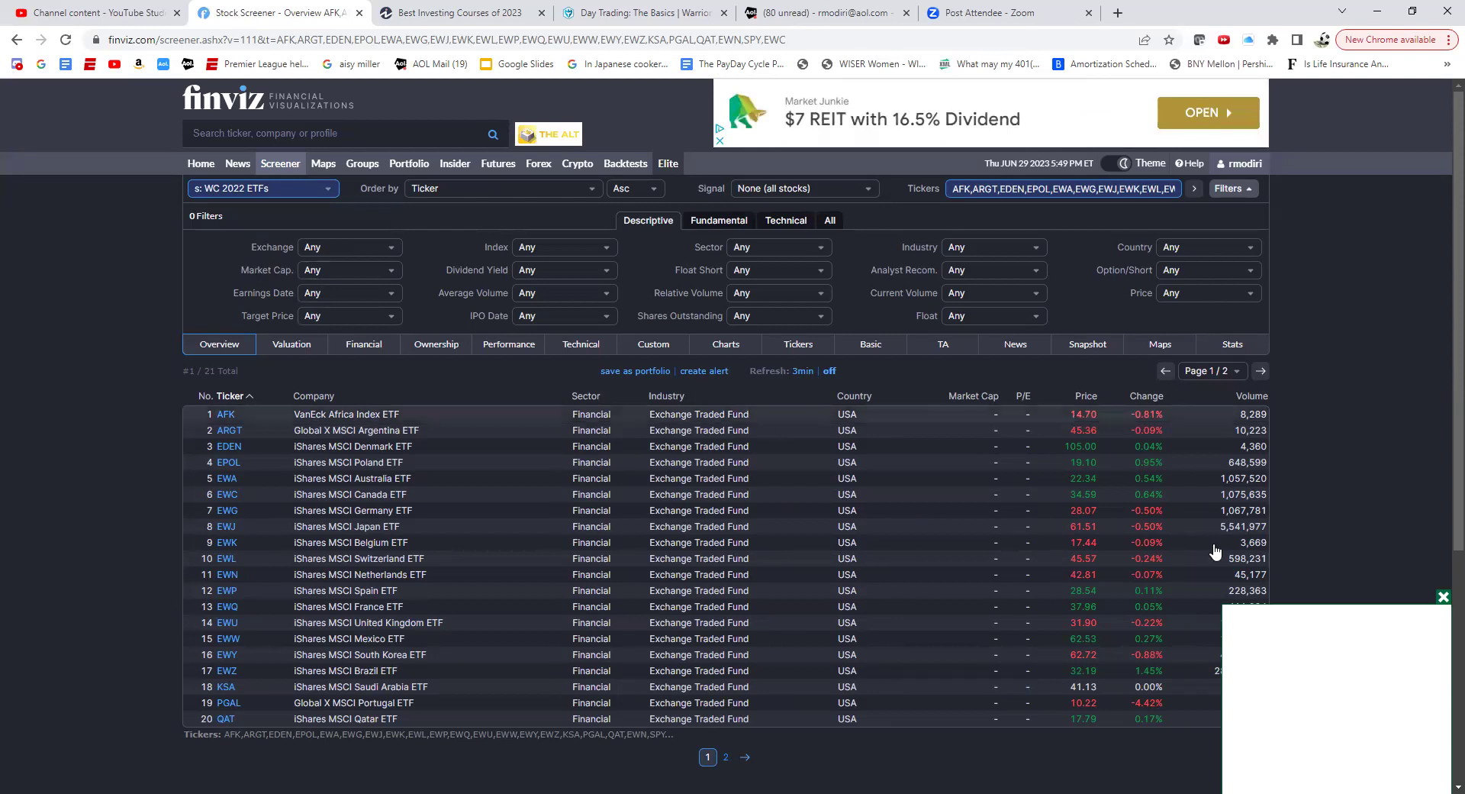
pyautogui.click(1443, 597)
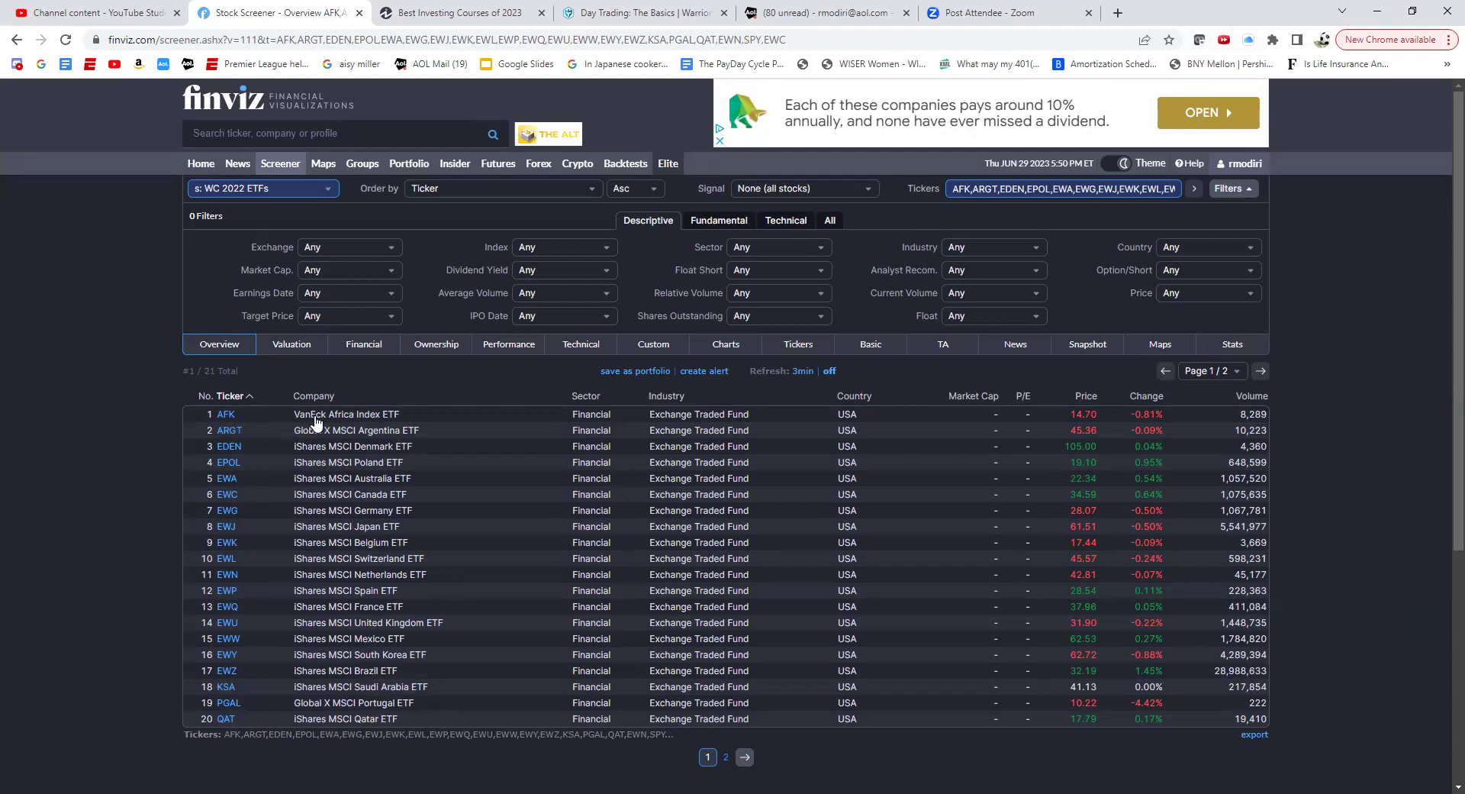
# Show the preset's ETFs in the Performance view from the first page and sort them by year-to-date performance
pyautogui.click(251, 434)
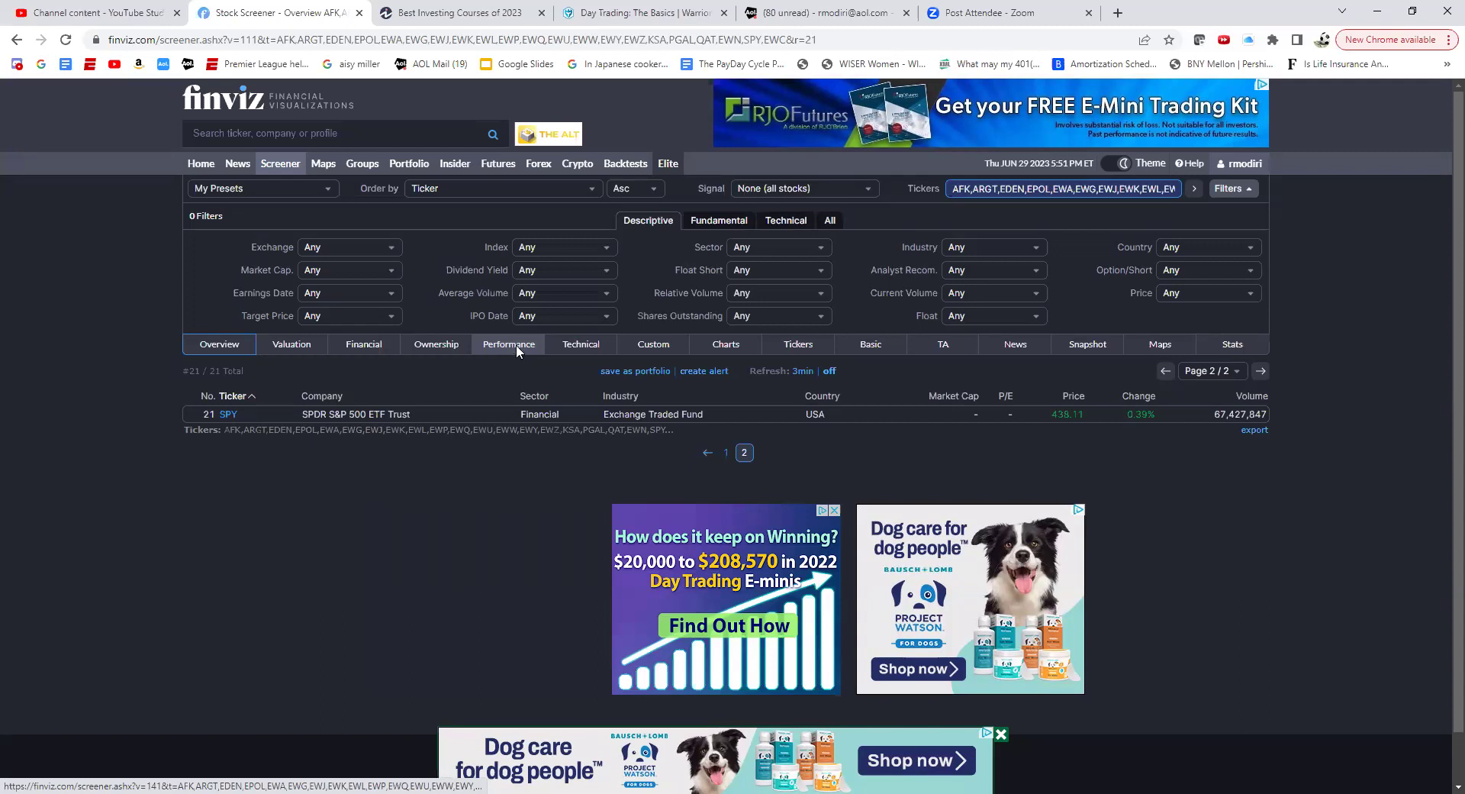
pyautogui.click(516, 345)
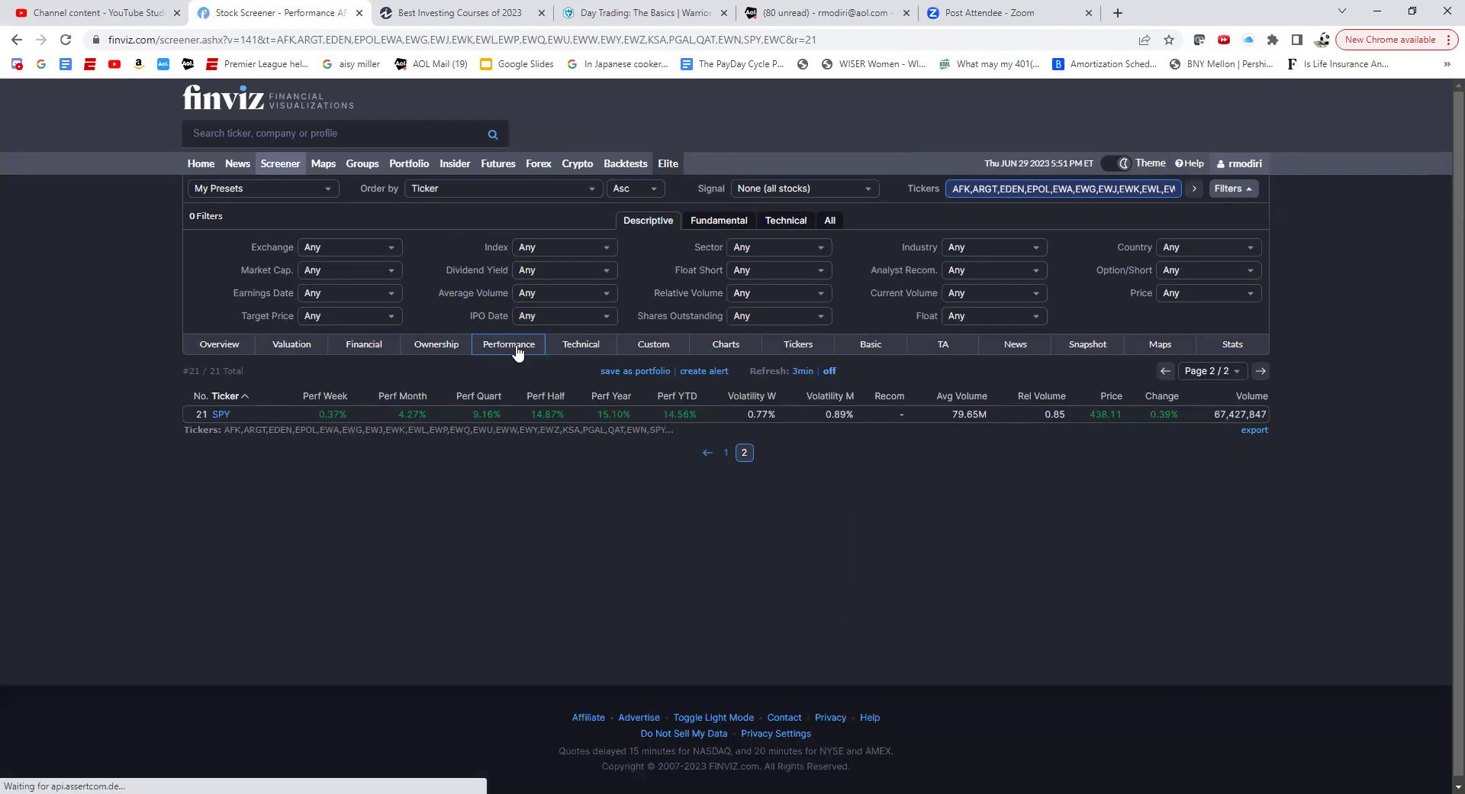
pyautogui.click(725, 454)
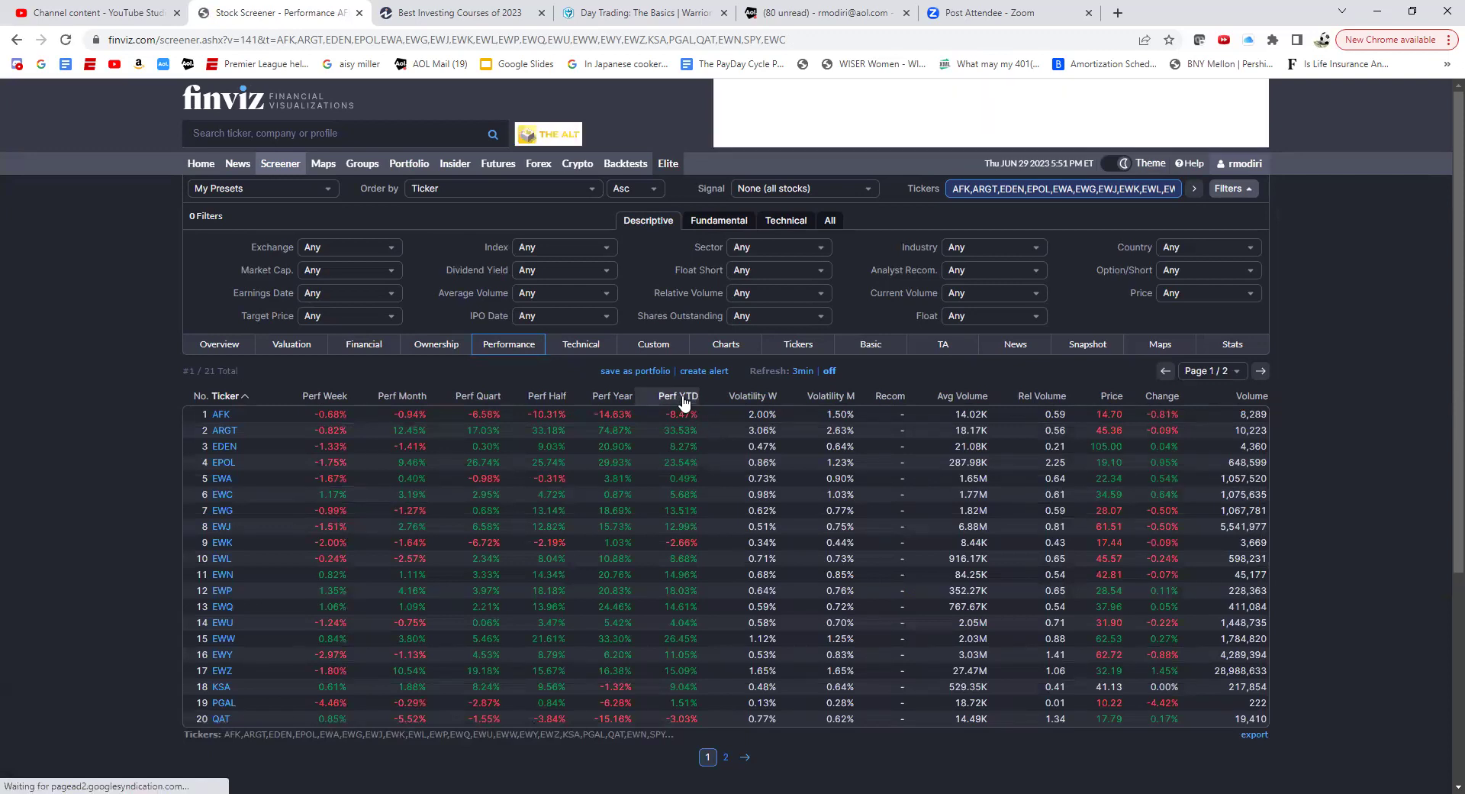
pyautogui.click(684, 396)
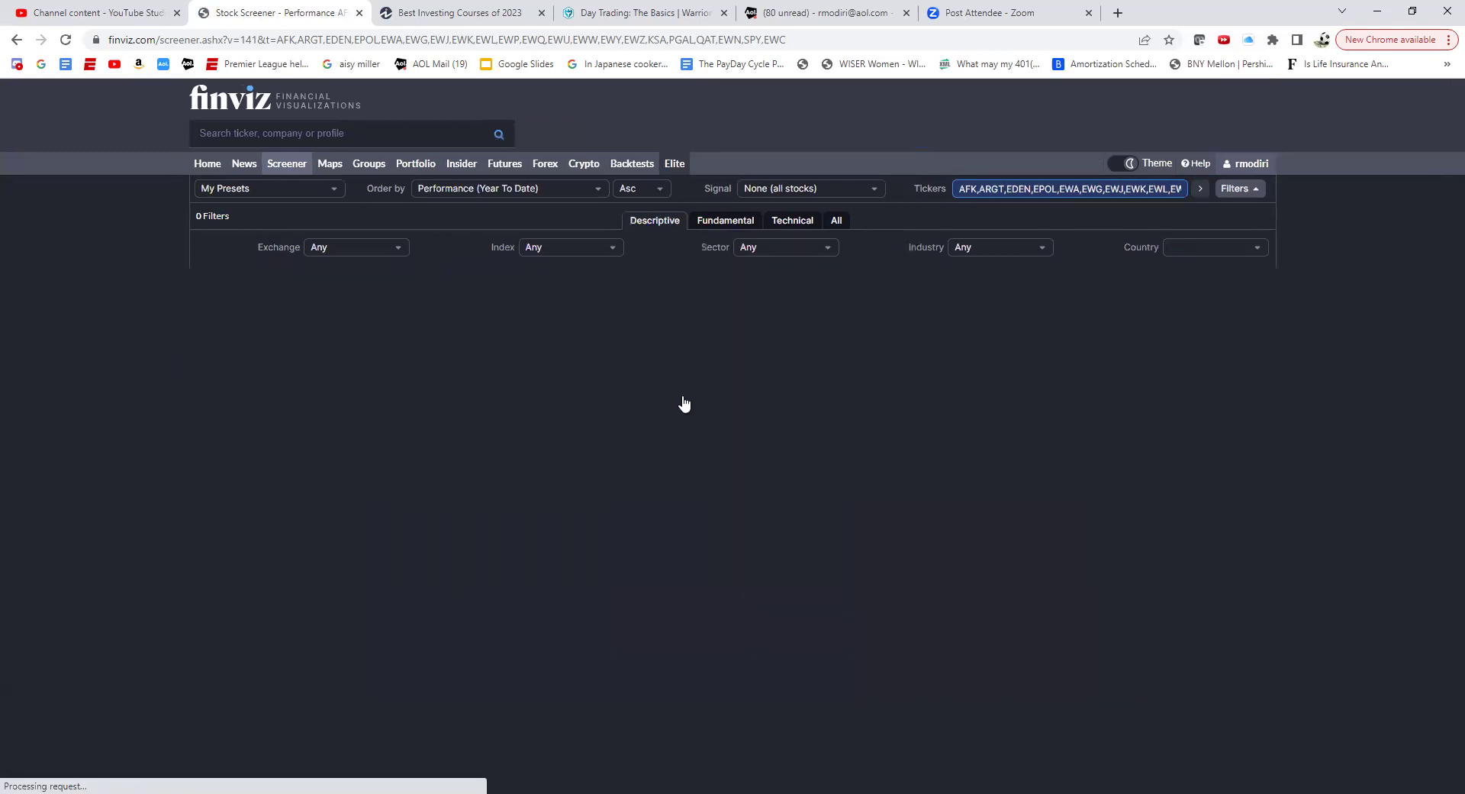
pyautogui.click(685, 398)
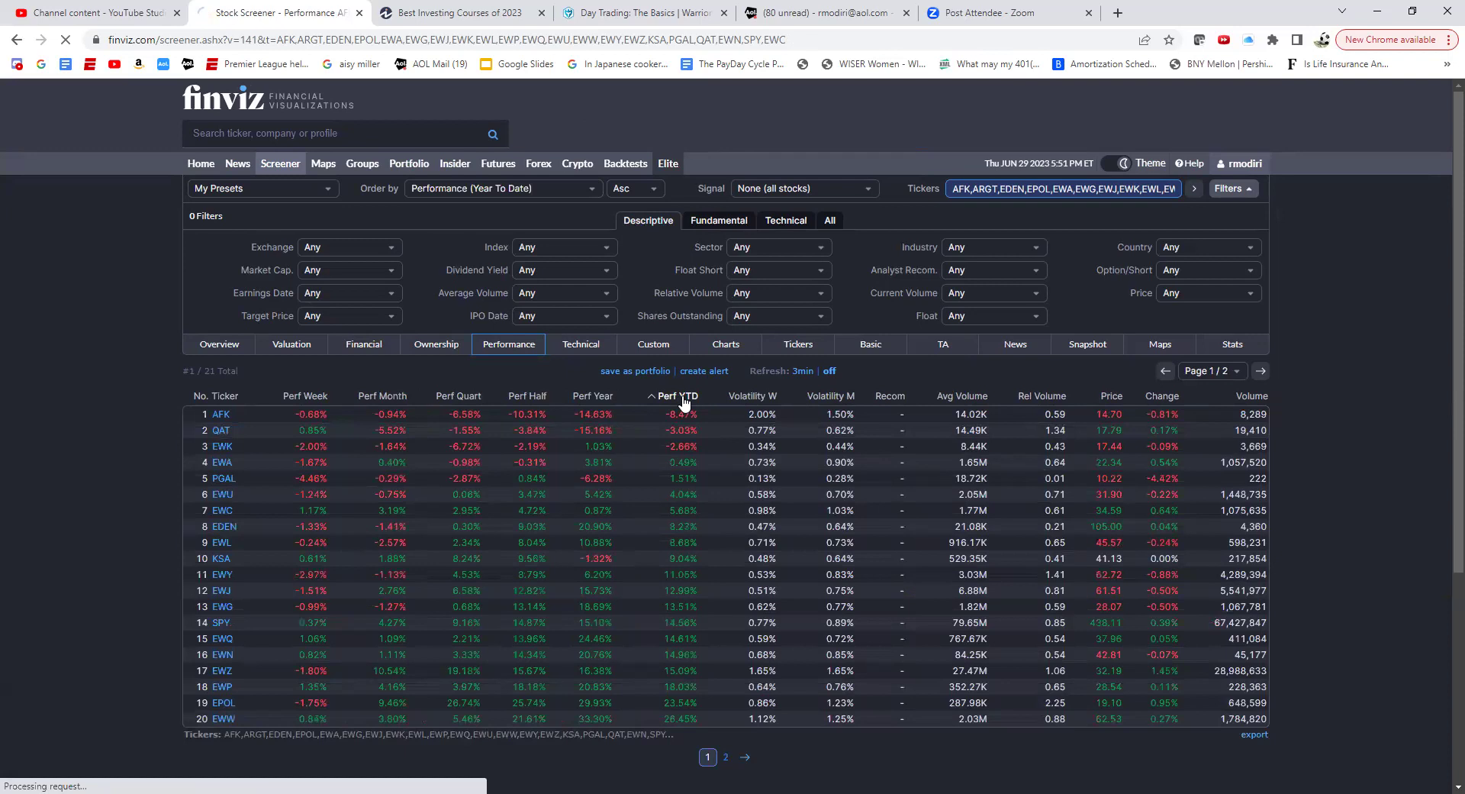